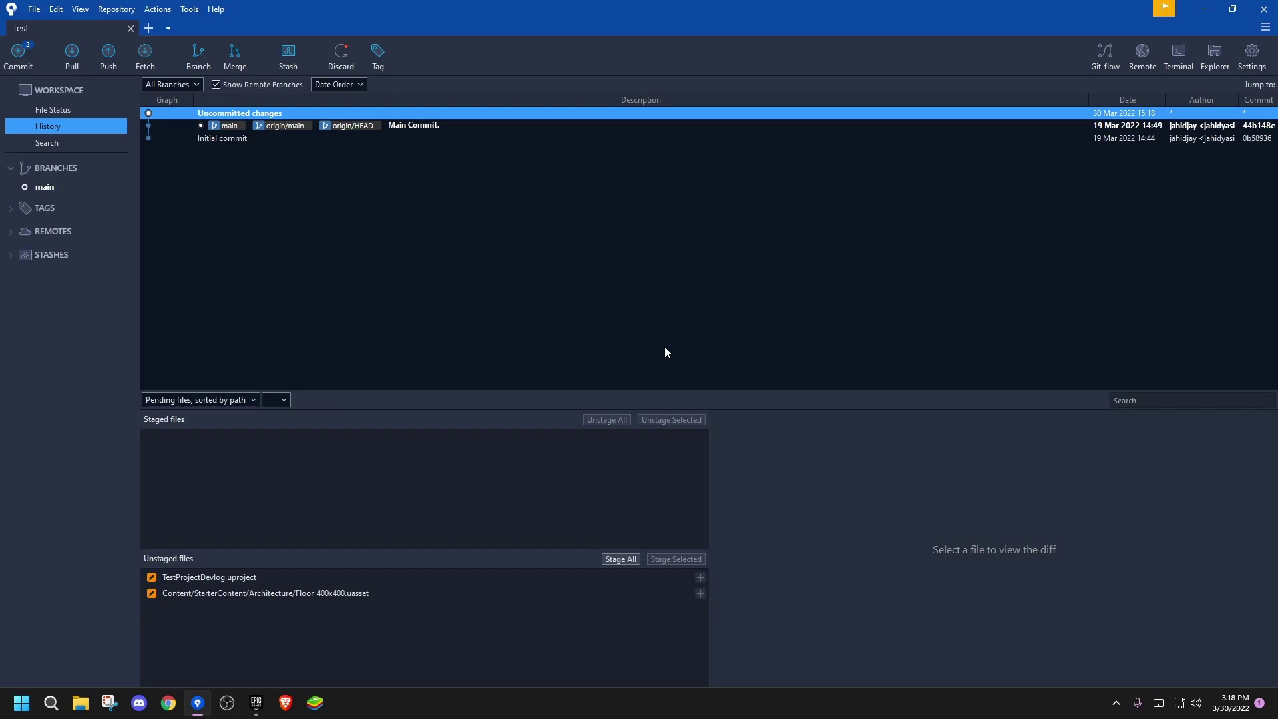
# Switch to the Epic Games Launcher and open the 4.27 project Test from the Unreal Engine library
pyautogui.click(67, 113)
pyautogui.click(71, 127)
pyautogui.click(256, 702)
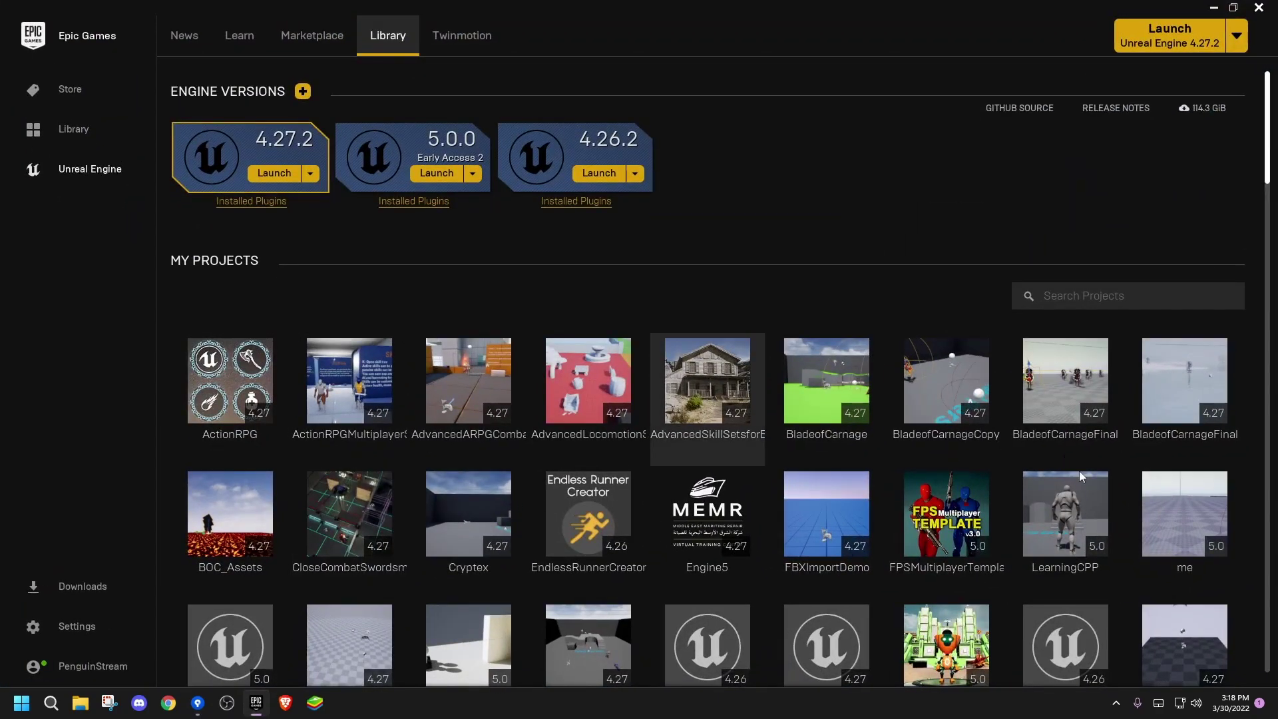
pyautogui.scroll(-3, 687, 458)
pyautogui.doubleClick(1184, 519)
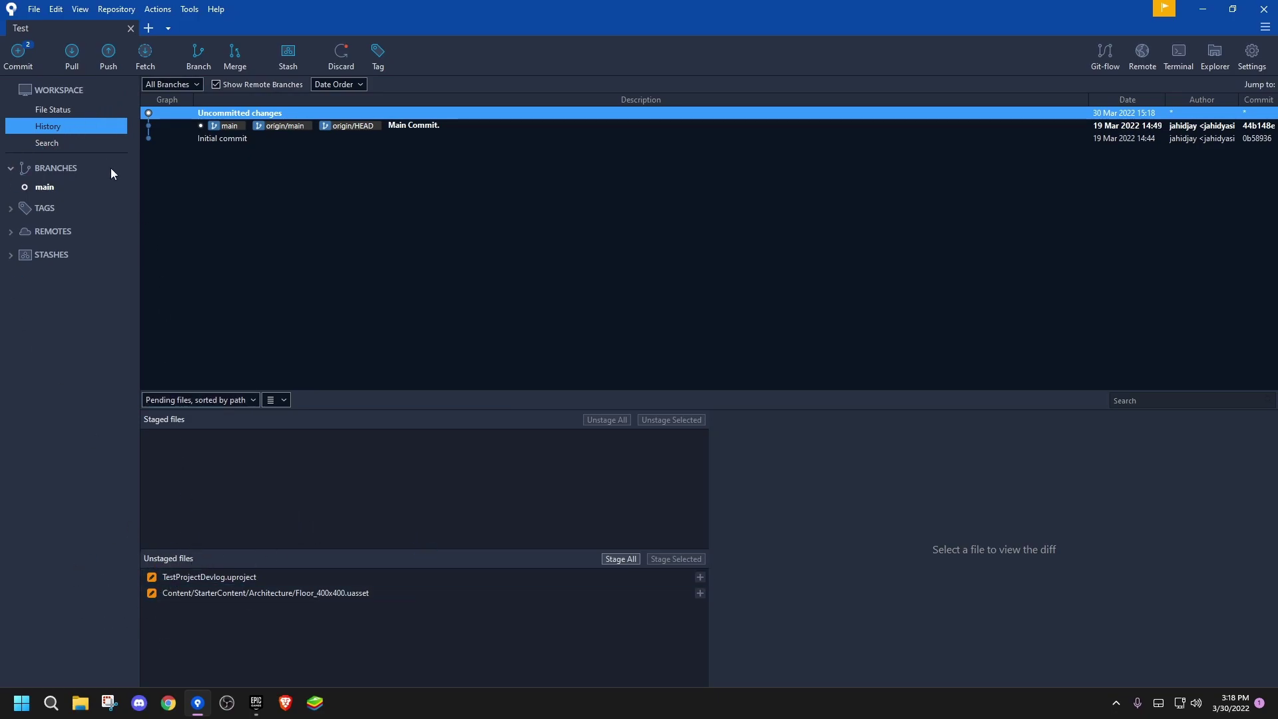
# Switch to Sourcetree's file status and examine the diffs of the unstaged files TestProjectDevlog.uproject and Floor_400x400.uasset
pyautogui.click(58, 109)
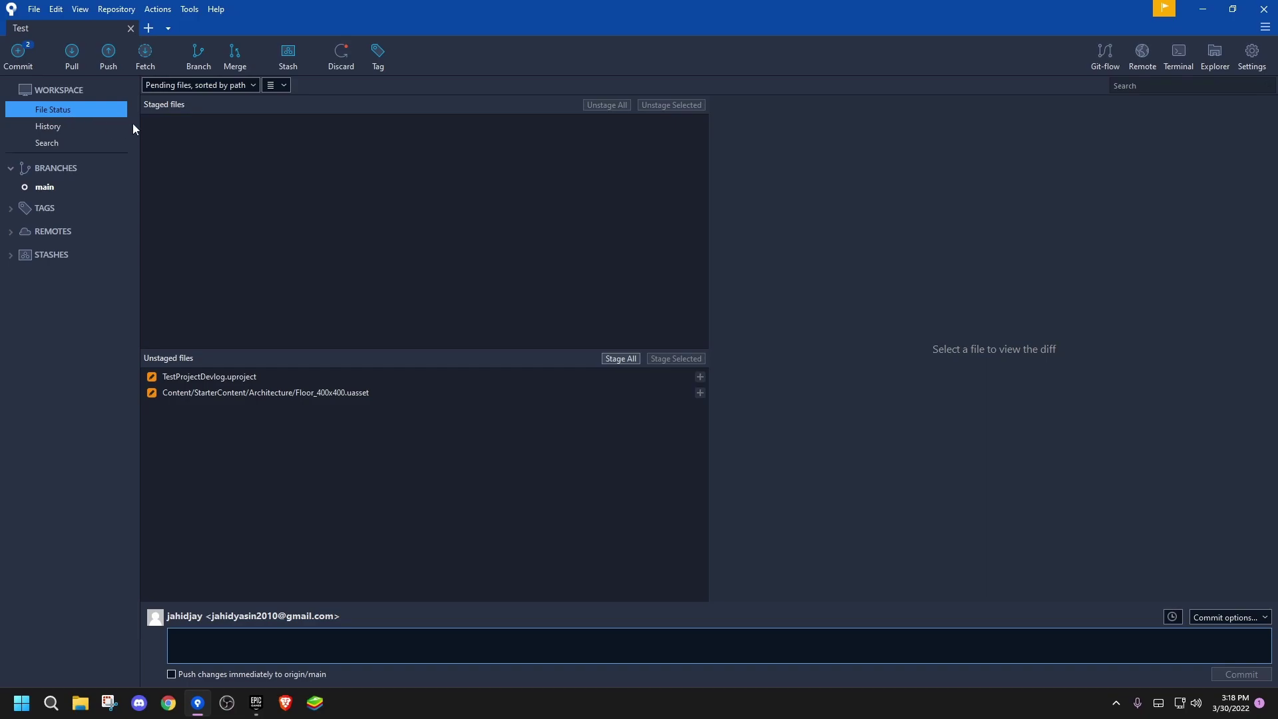
pyautogui.click(241, 378)
pyautogui.click(376, 397)
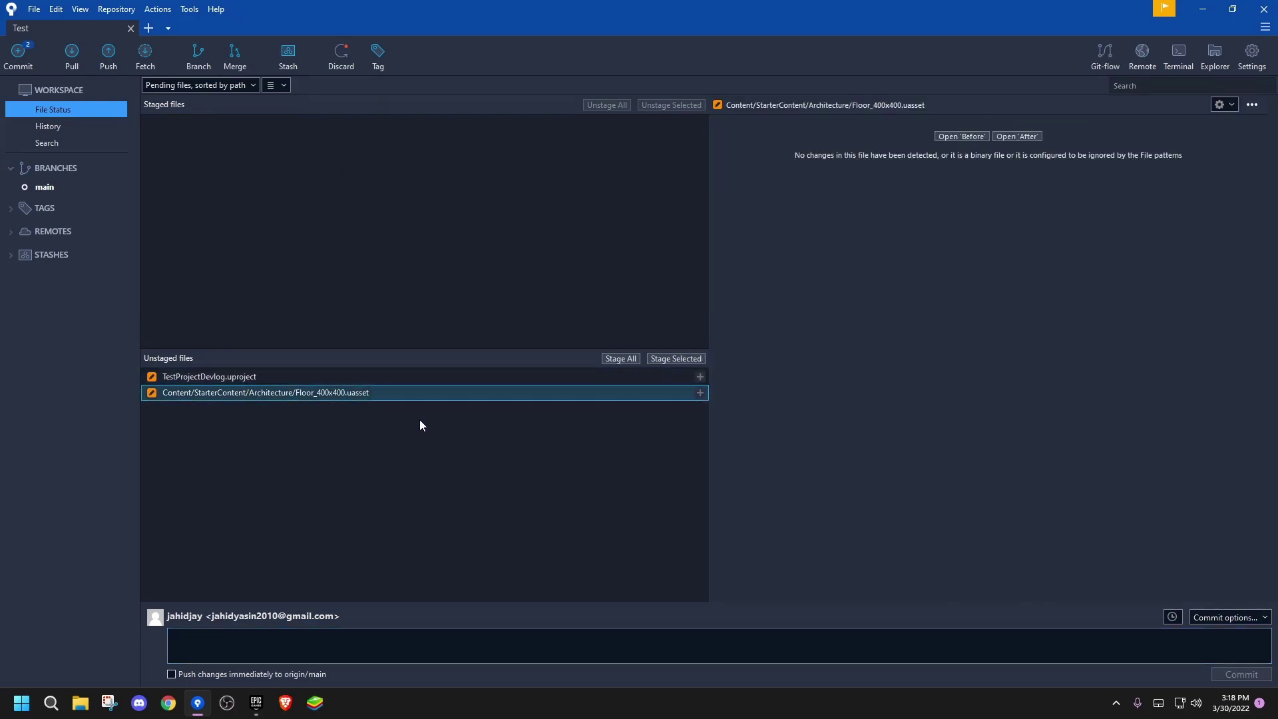
pyautogui.click(416, 378)
pyautogui.click(430, 392)
pyautogui.click(352, 378)
pyautogui.click(354, 392)
pyautogui.click(365, 378)
pyautogui.click(384, 392)
pyautogui.click(385, 377)
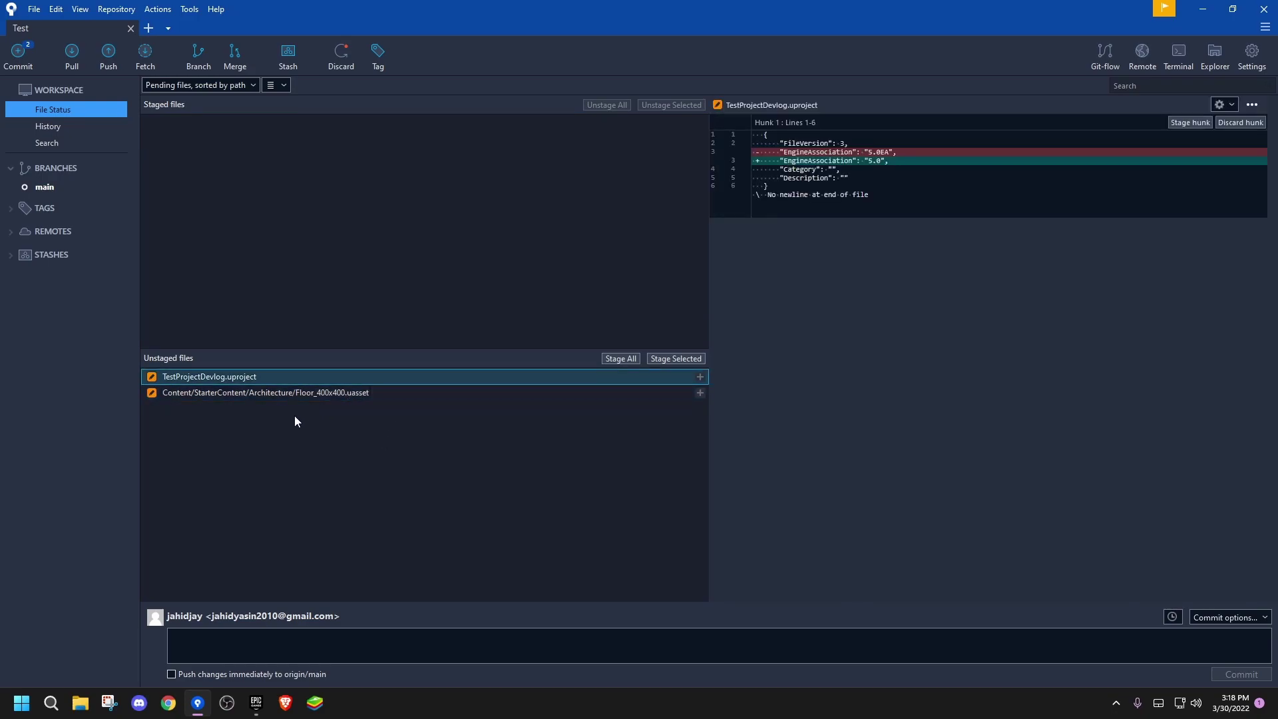
pyautogui.click(383, 393)
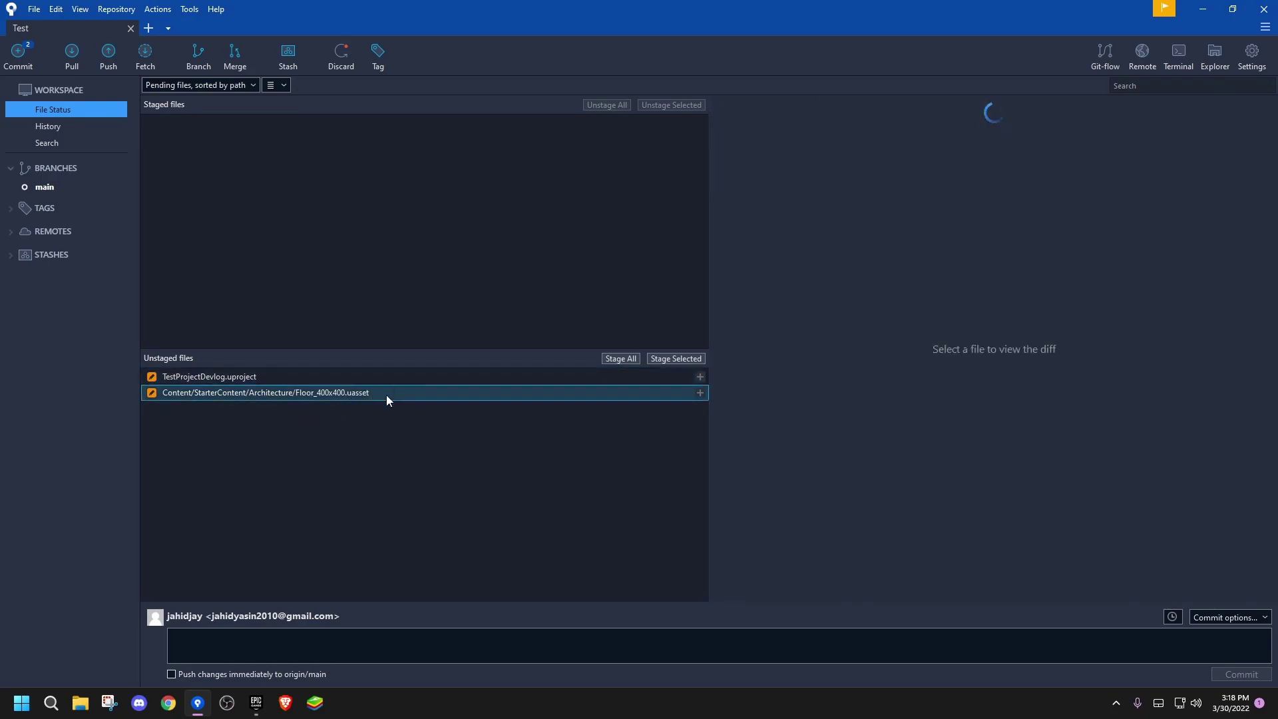
pyautogui.click(1203, 8)
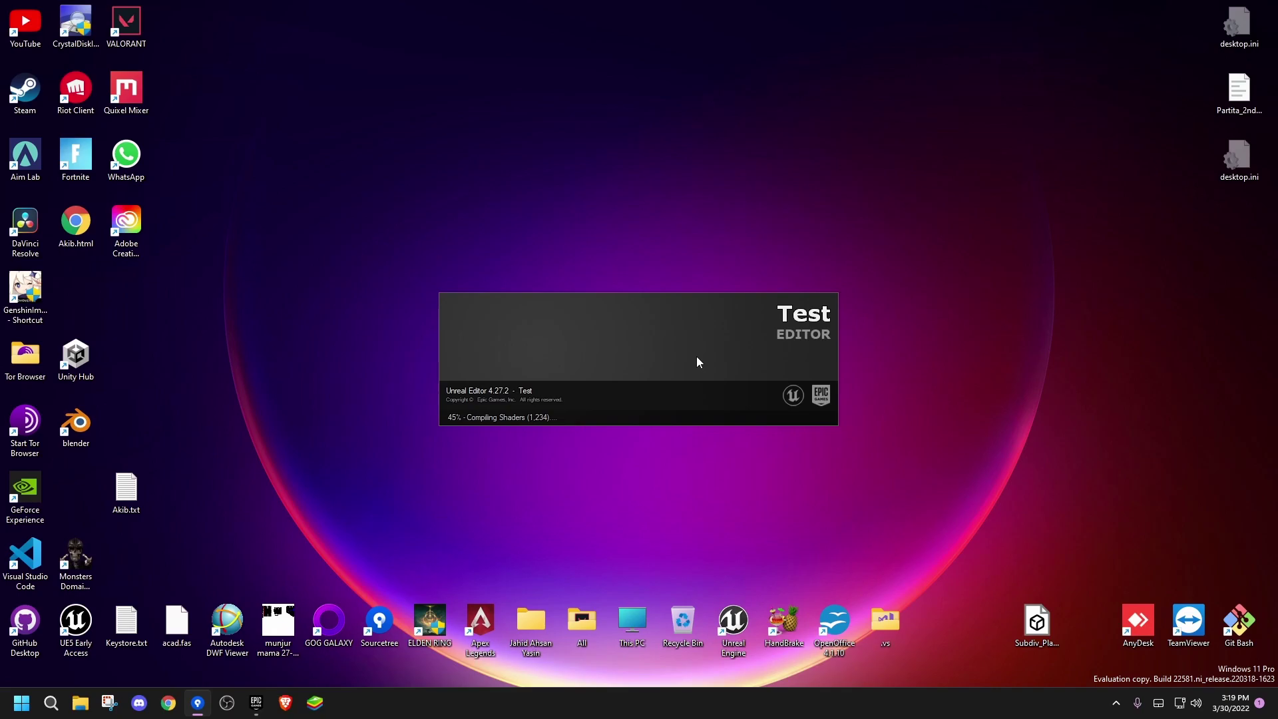
pyautogui.click(210, 696)
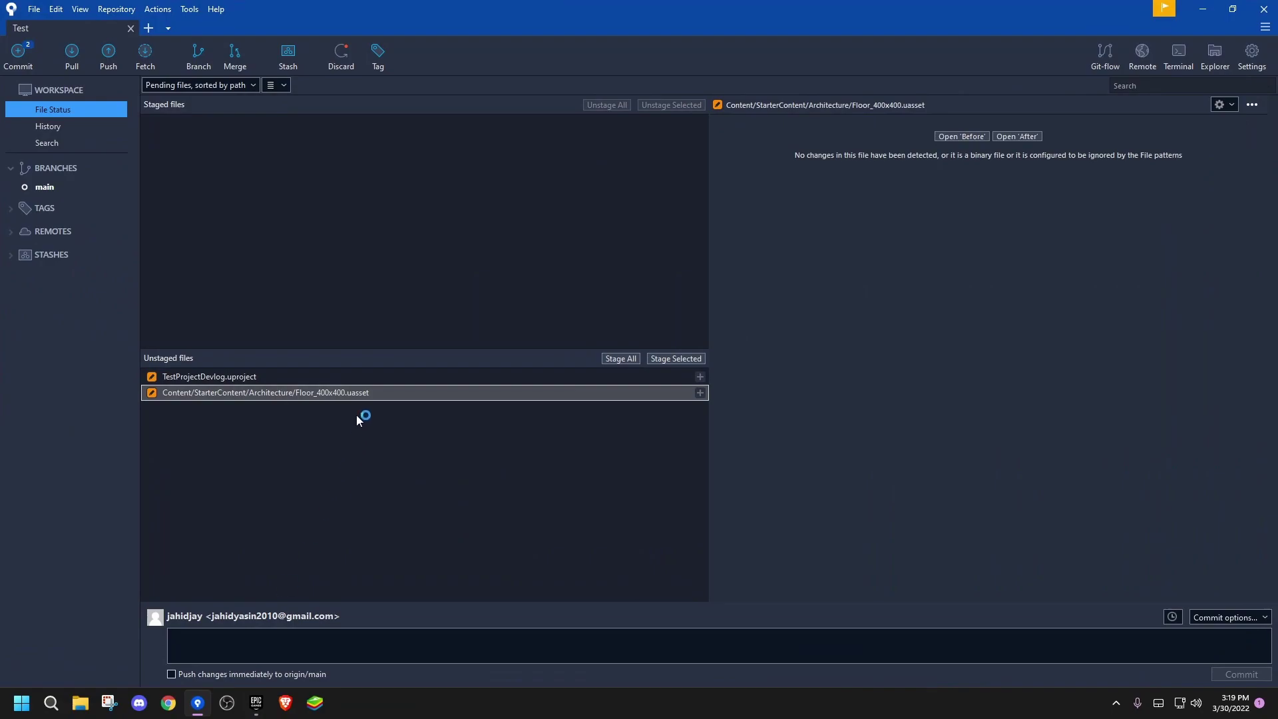
pyautogui.click(77, 126)
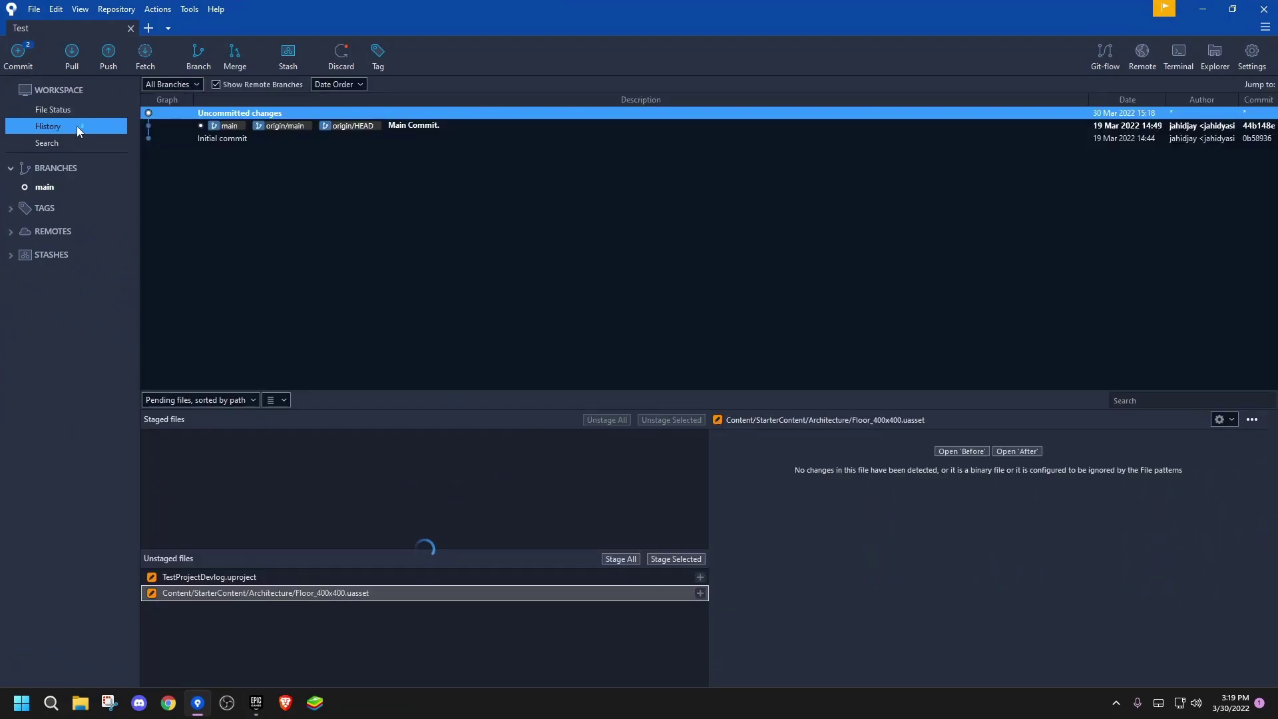
pyautogui.click(57, 111)
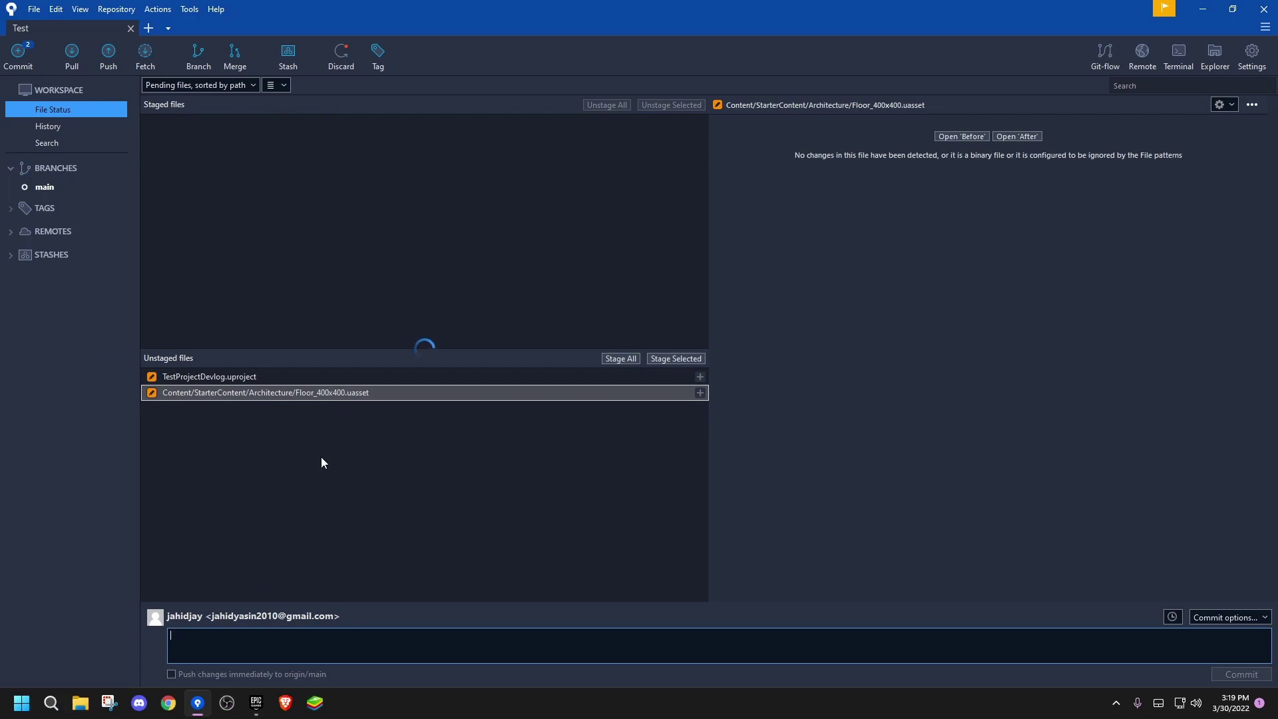
# Switch to the Epic Games Launcher and look through the Unreal Engine project library for the Test project
pyautogui.click(1208, 8)
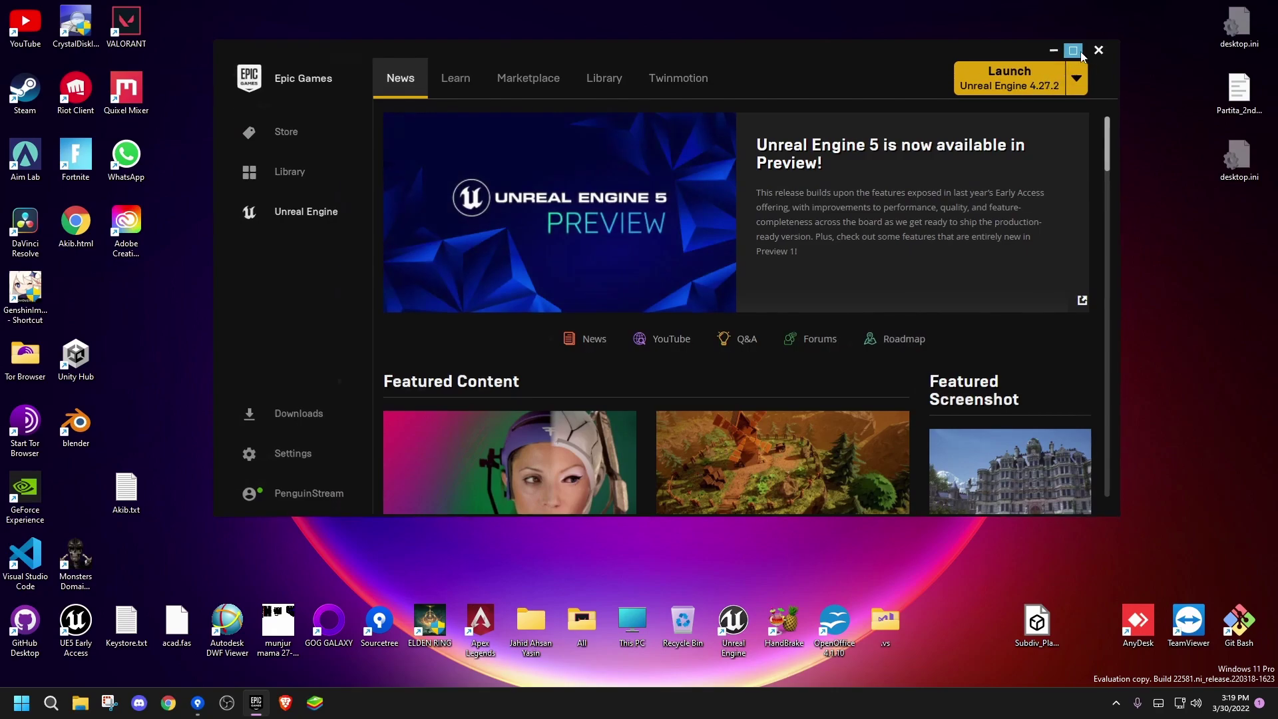
pyautogui.click(1073, 51)
pyautogui.click(398, 40)
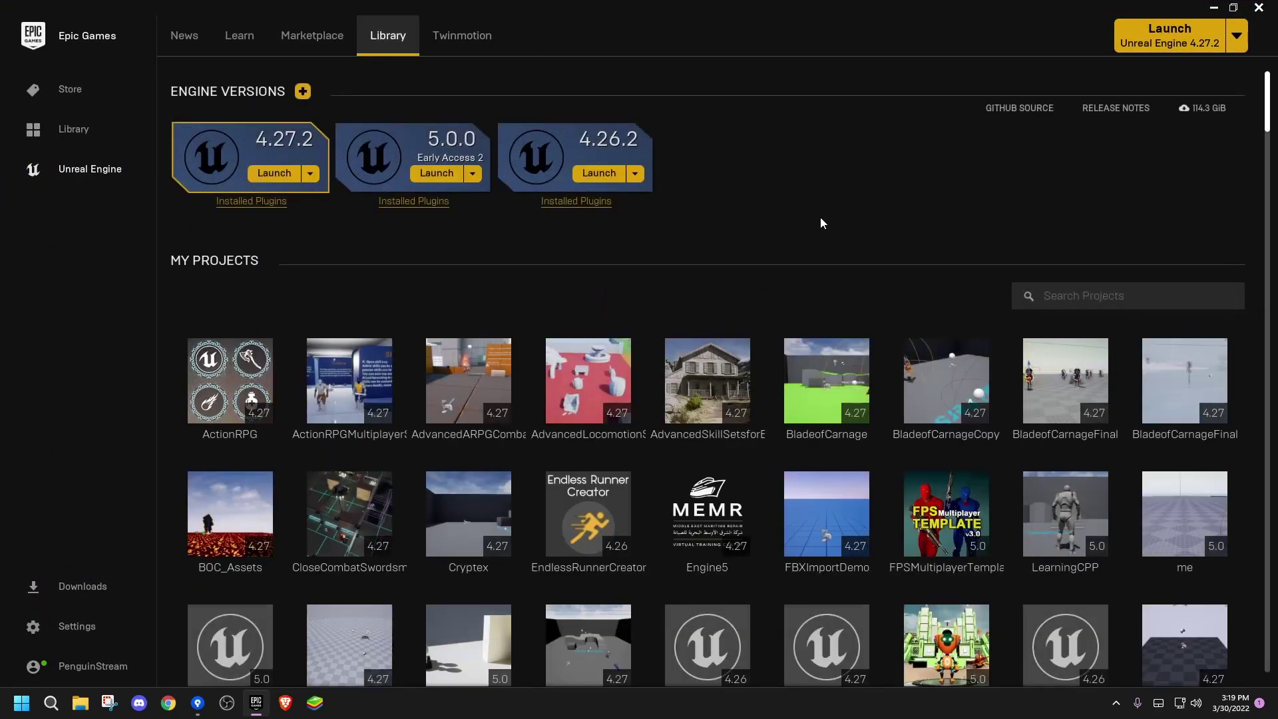
pyautogui.scroll(-3, 899, 276)
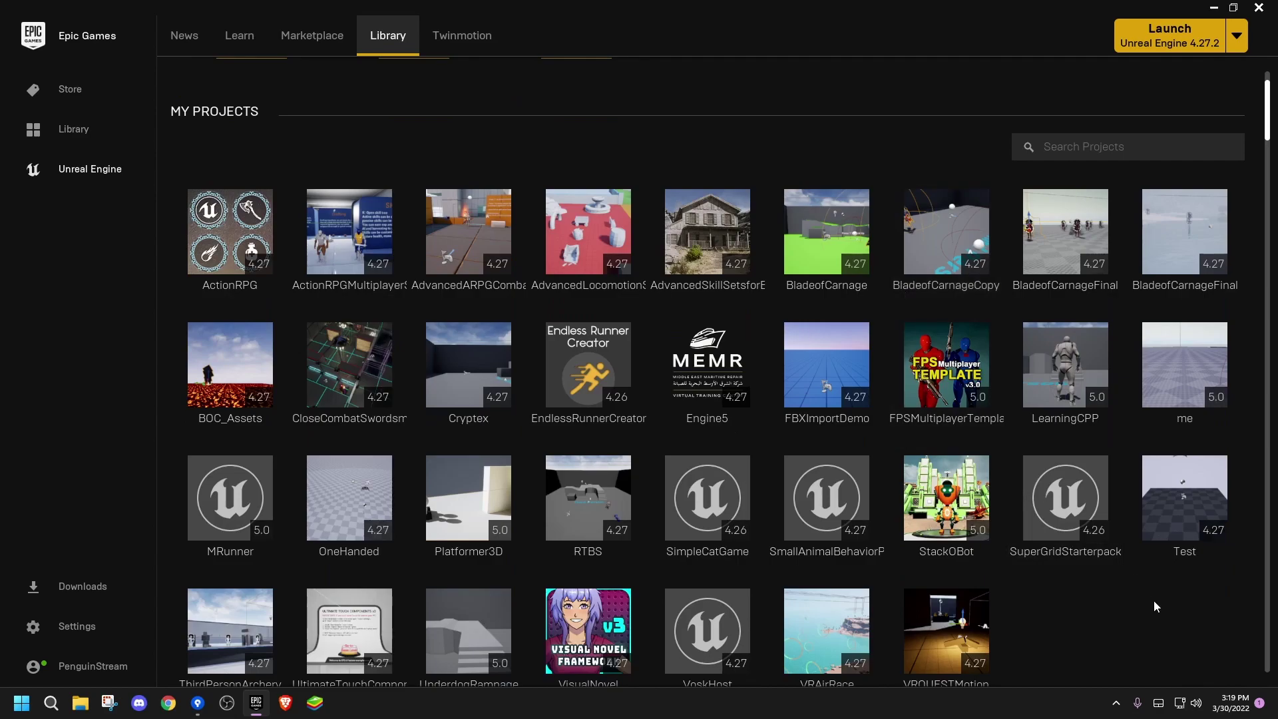
pyautogui.click(197, 703)
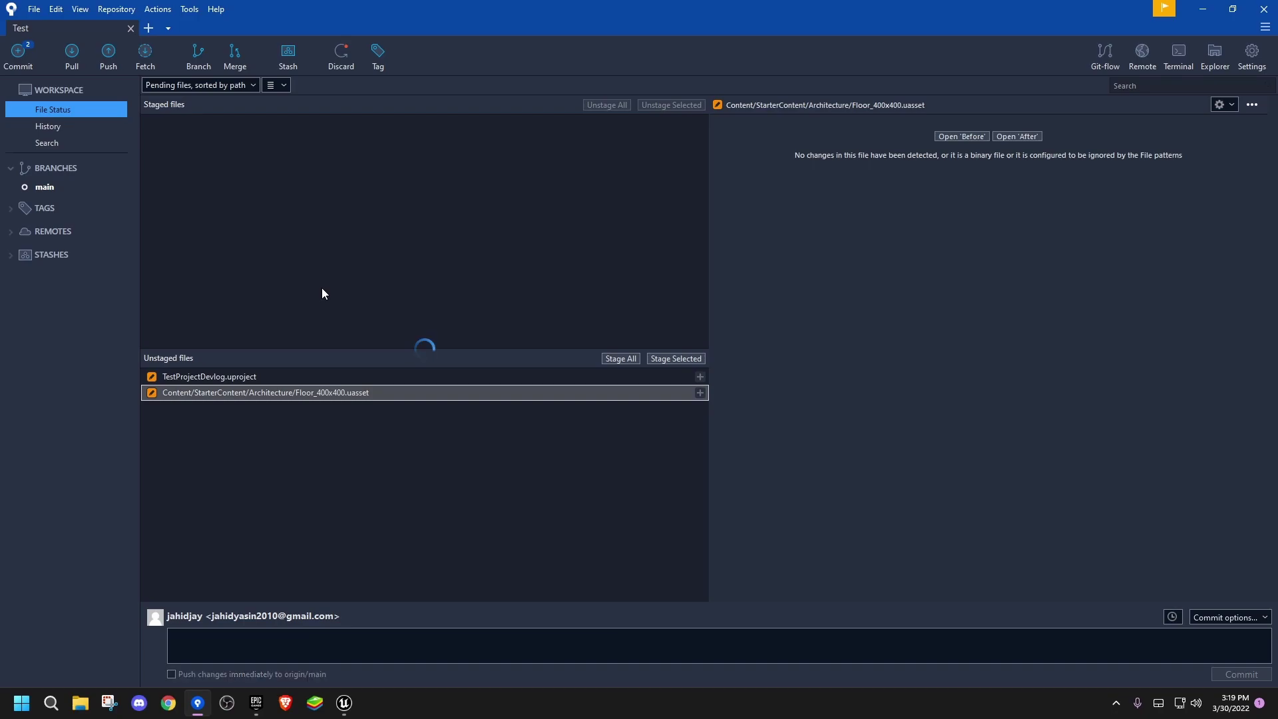
pyautogui.click(70, 125)
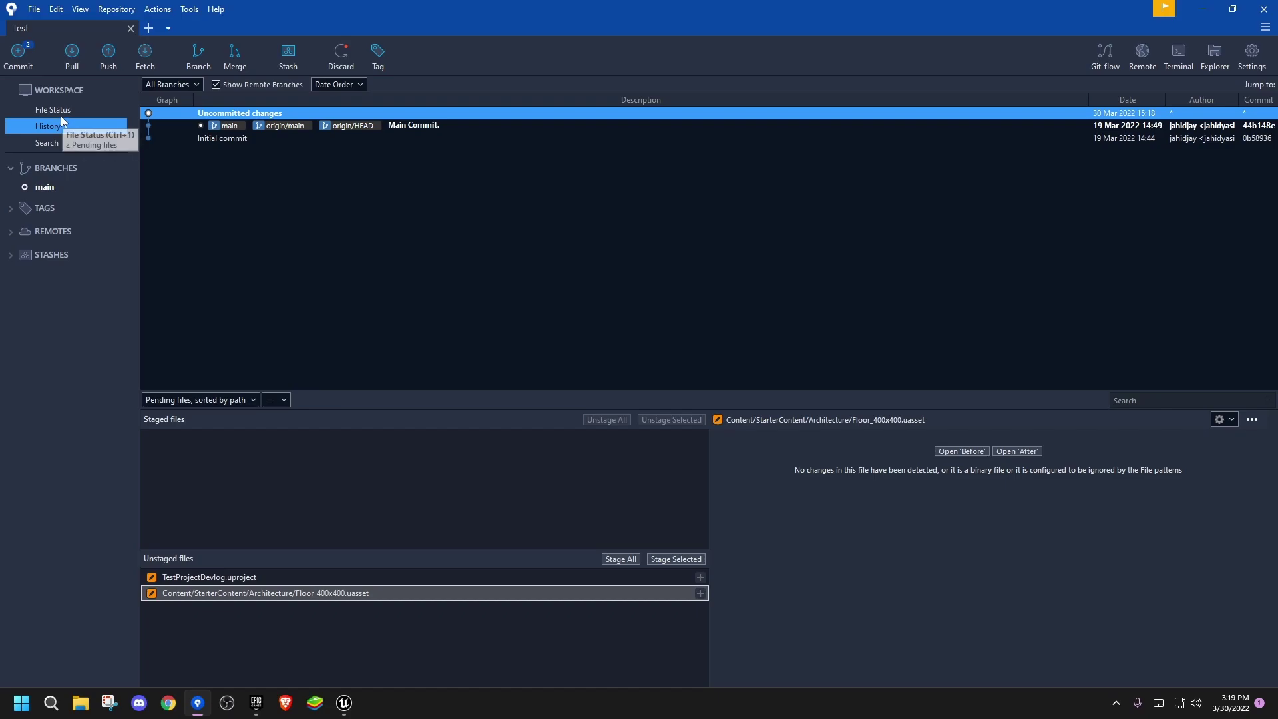
pyautogui.click(62, 116)
pyautogui.click(71, 126)
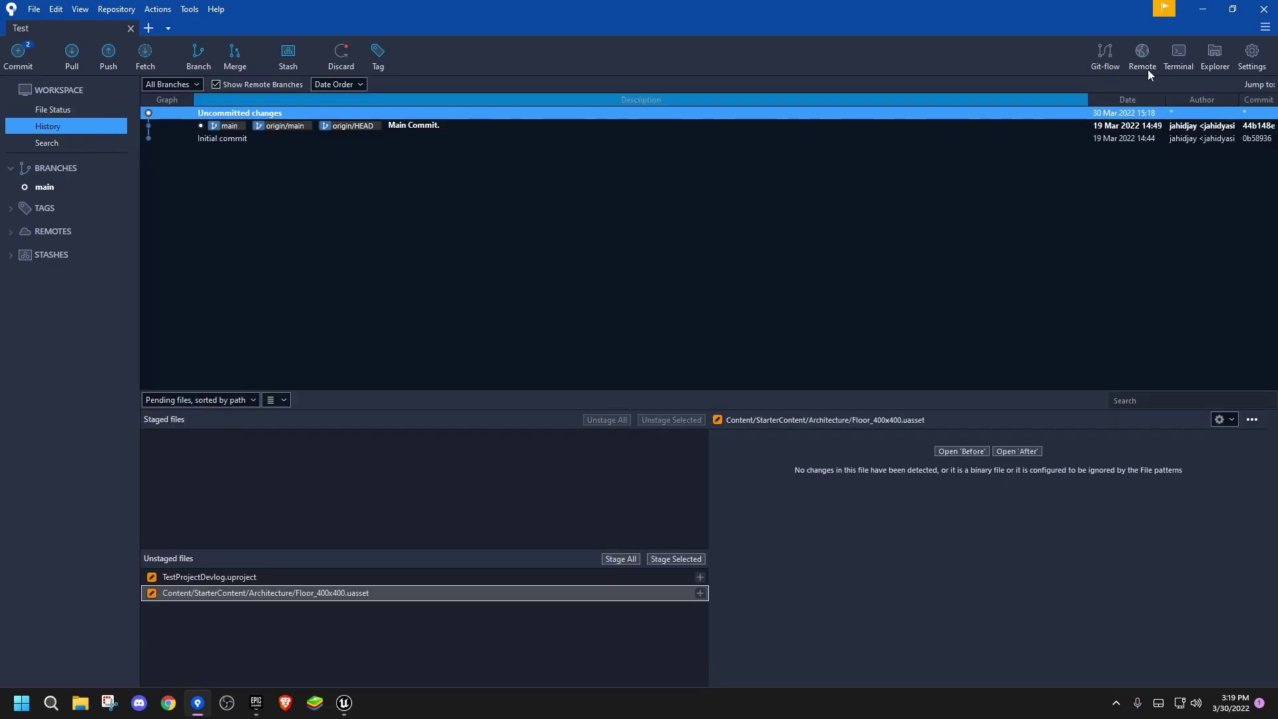
pyautogui.click(1204, 11)
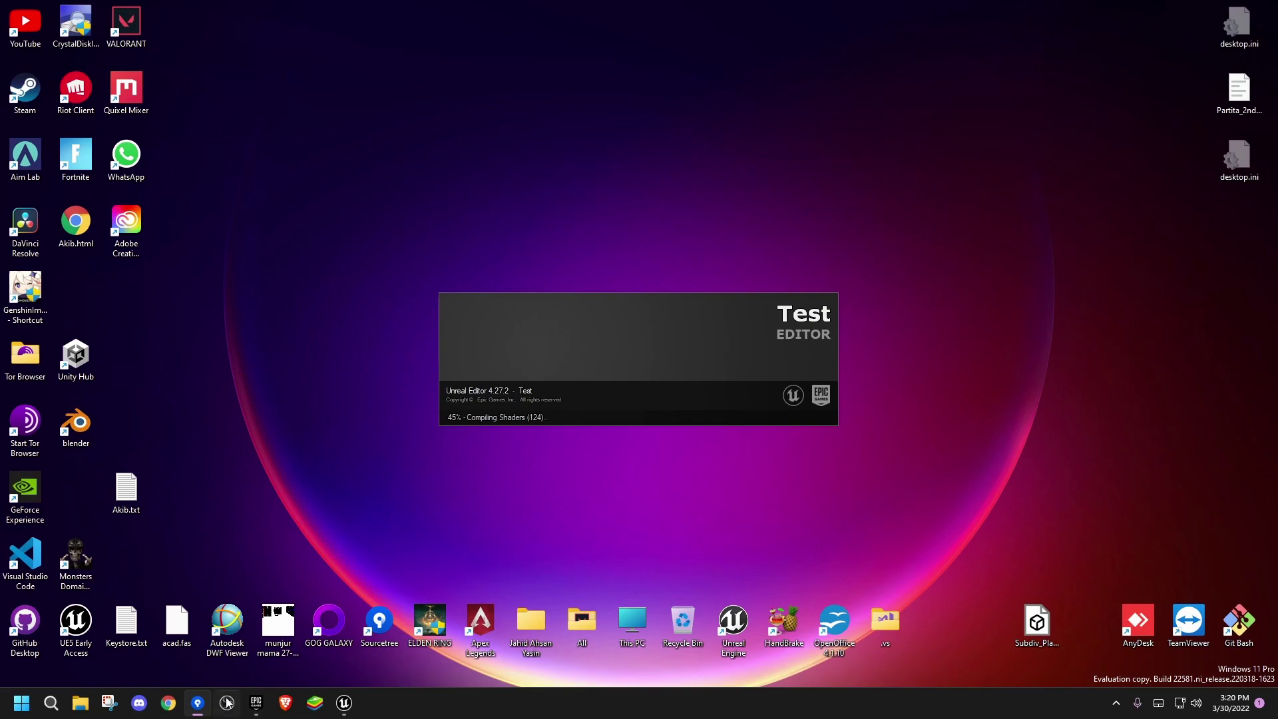
pyautogui.click(198, 702)
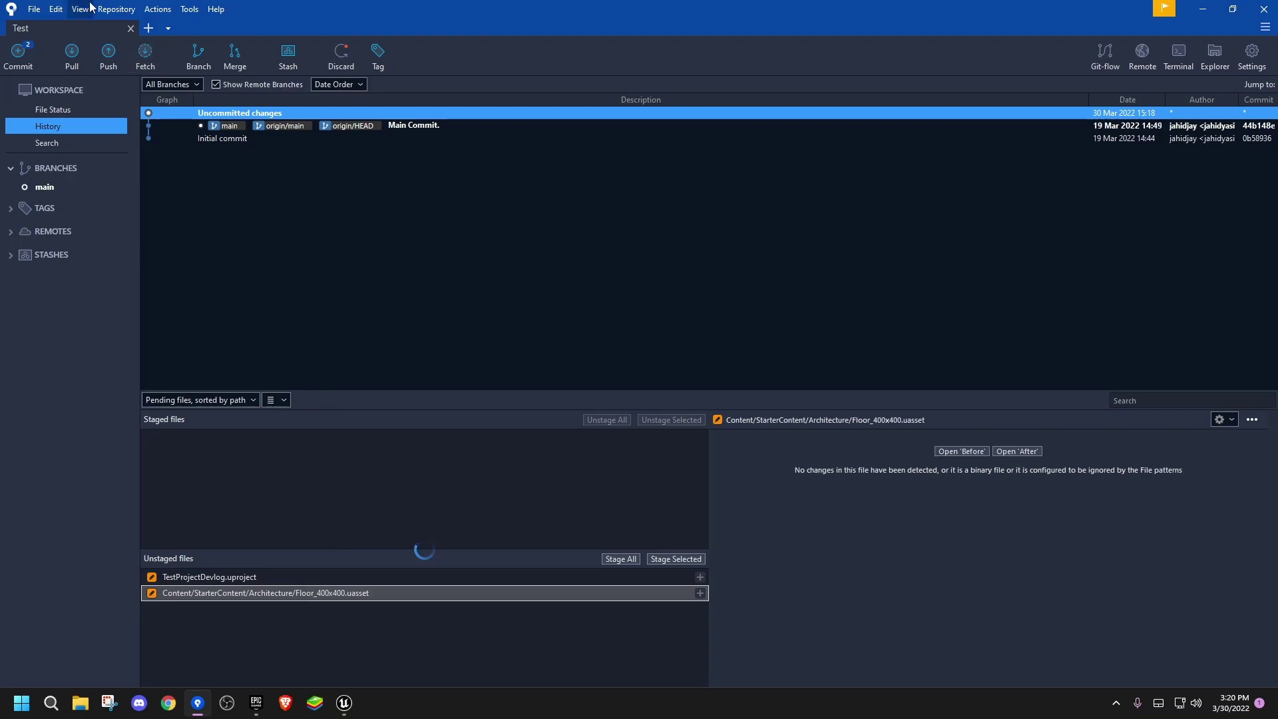
# Close Sourcetree and start it again
pyautogui.click(1272, 5)
pyautogui.moveTo(394, 258); pyautogui.dragTo(886, 461)
pyautogui.click(198, 702)
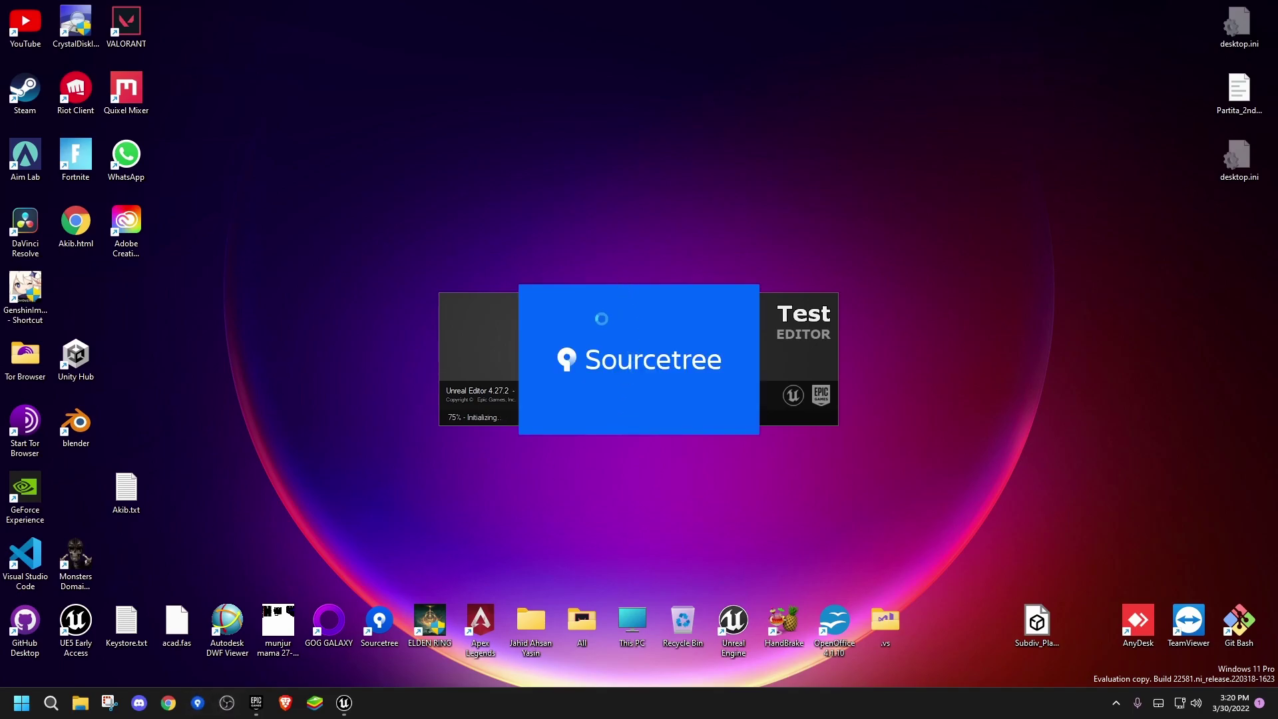
pyautogui.moveTo(377, 240); pyautogui.dragTo(901, 477)
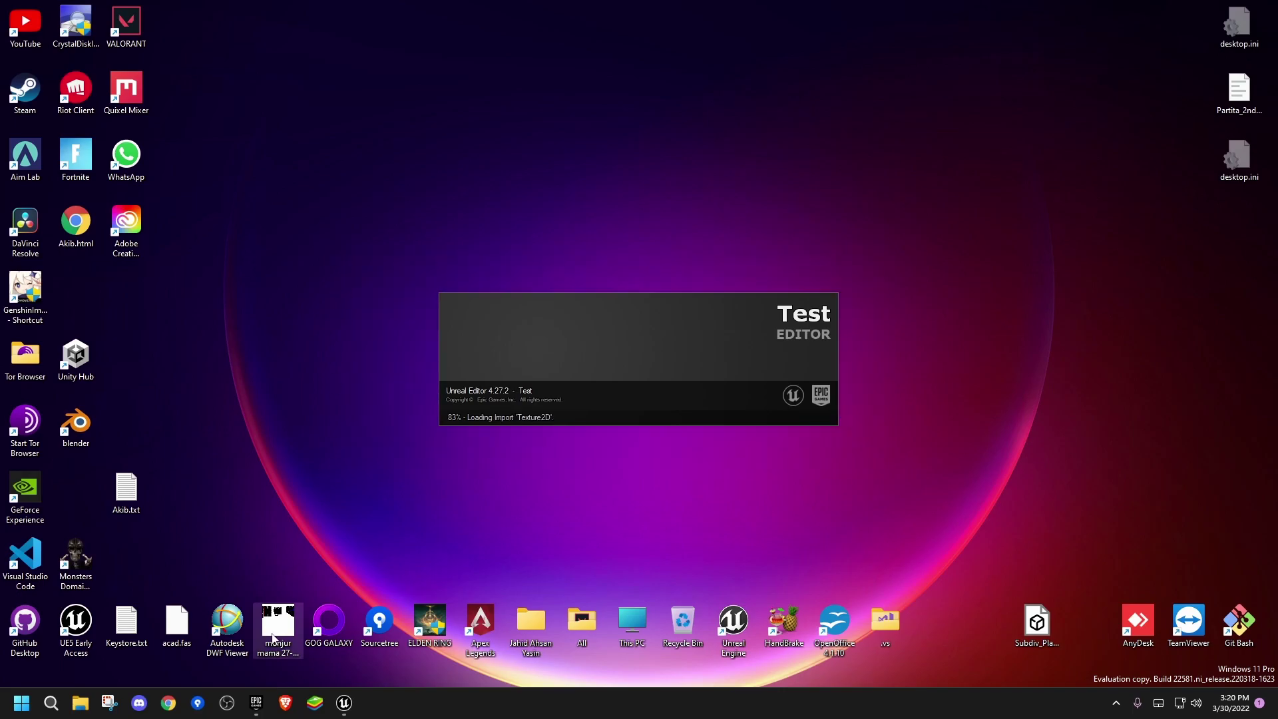
pyautogui.click(1116, 704)
pyautogui.click(1116, 709)
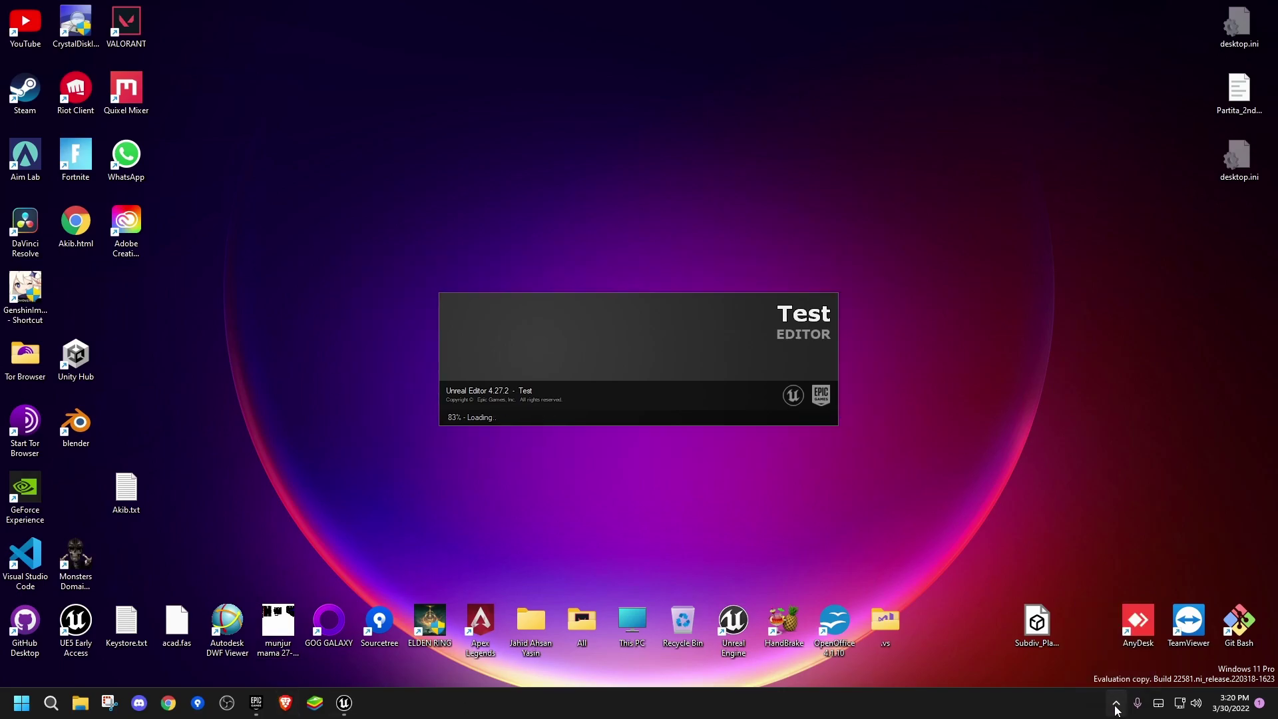
pyautogui.moveTo(948, 498); pyautogui.dragTo(378, 255)
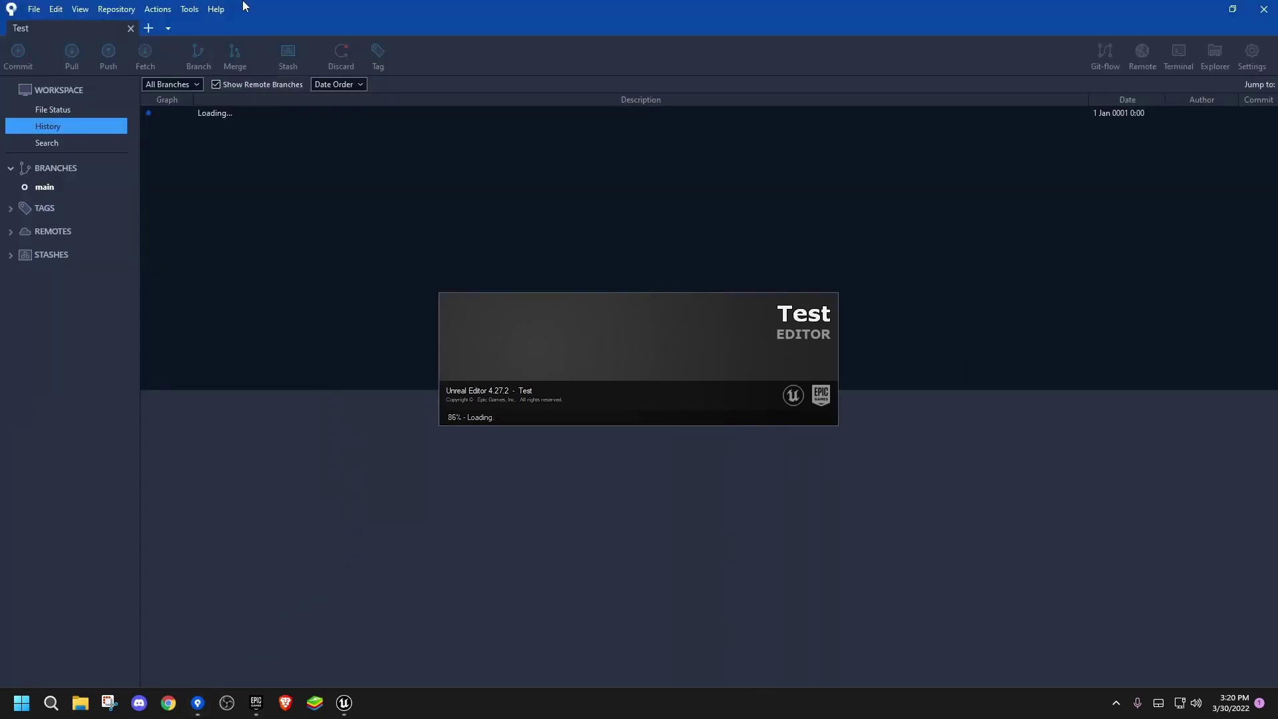
pyautogui.moveTo(462, 9)
pyautogui.mouseDown()
pyautogui.moveTo(442, 102)
pyautogui.moveTo(442, 4)
pyautogui.mouseUp()
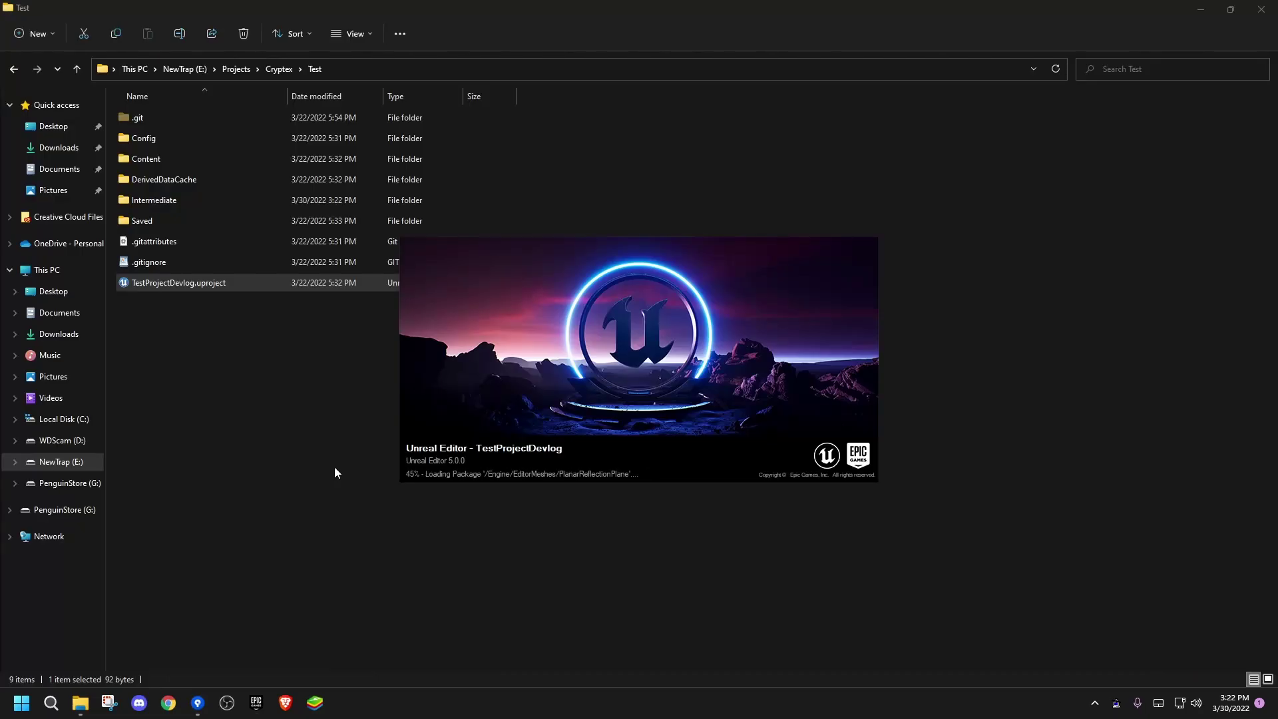
# Look around the third-person level in the Unreal Editor and show the project's root Content folder
pyautogui.click(282, 402)
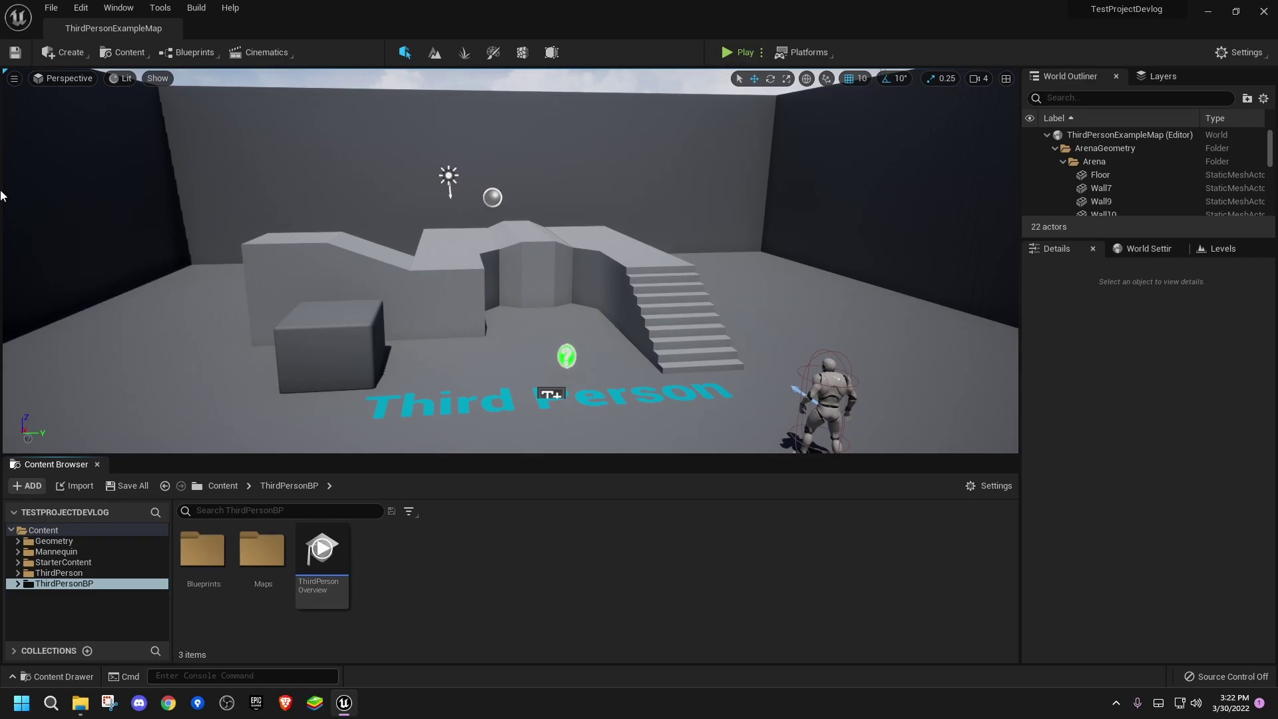
pyautogui.moveTo(228, 433)
pyautogui.mouseDown()
pyautogui.moveTo(399, 426)
pyautogui.moveTo(228, 433)
pyautogui.mouseUp()
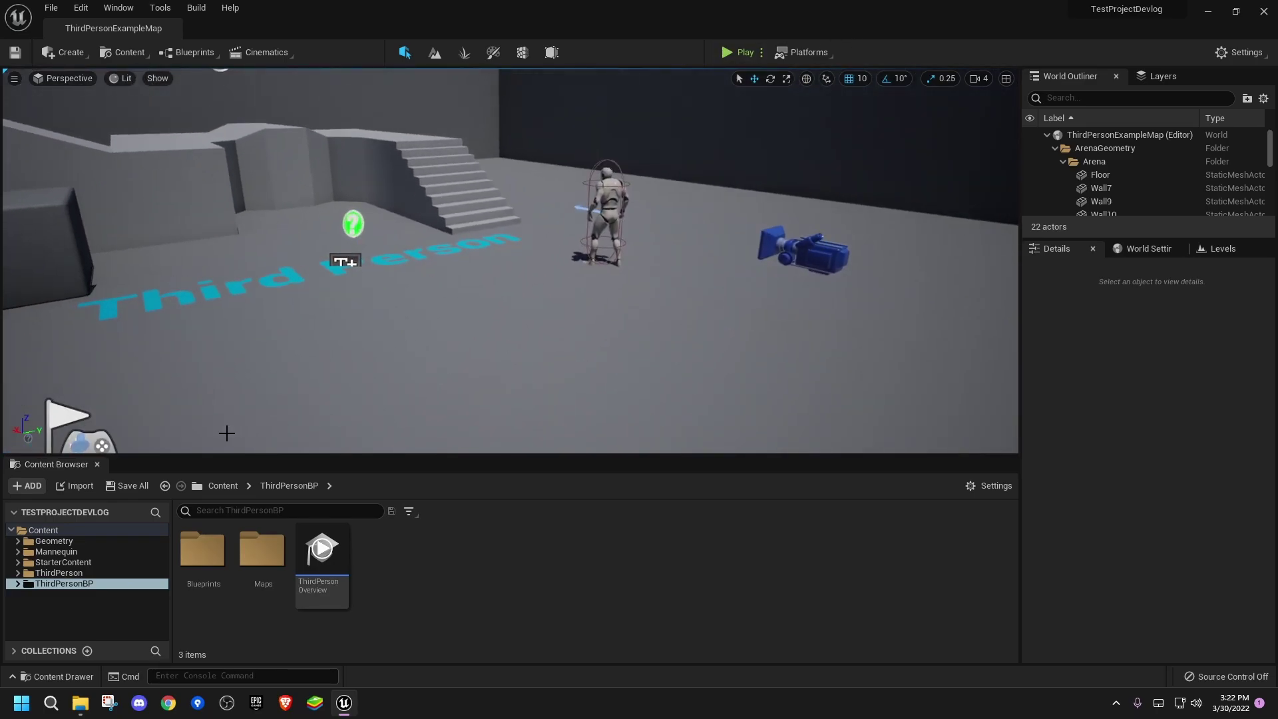
pyautogui.click(46, 530)
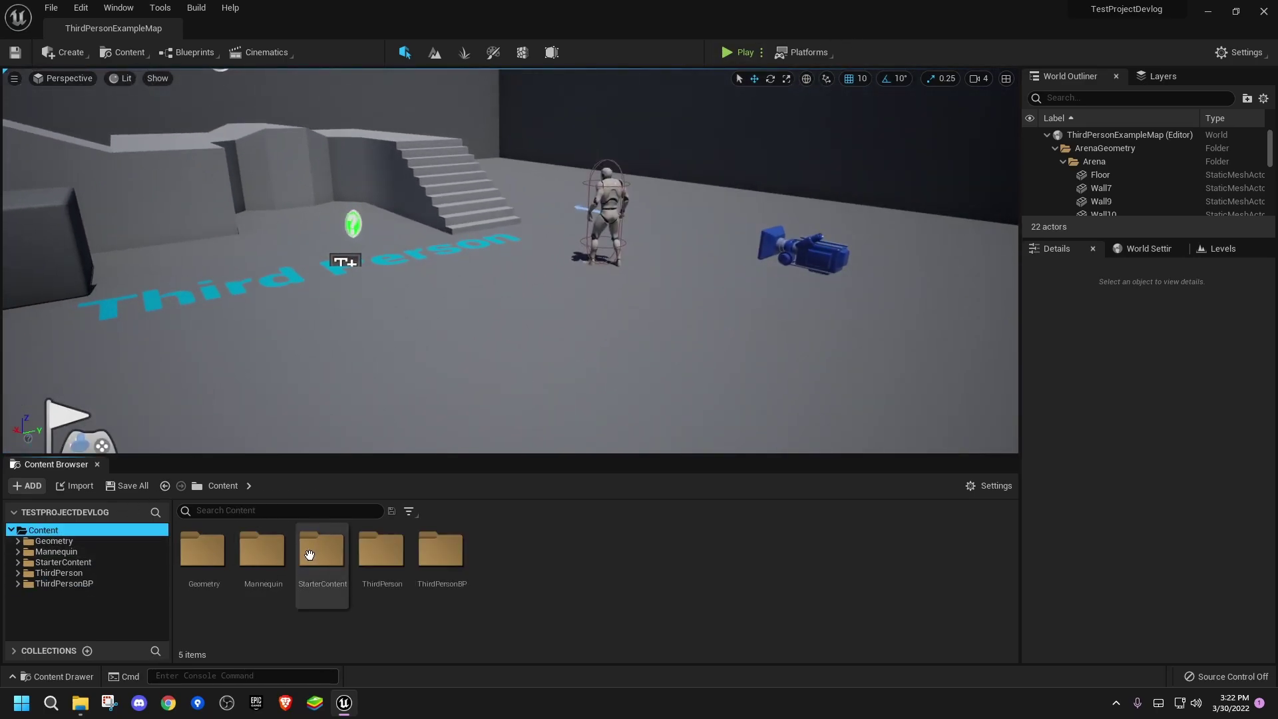
# Open the engine Input settings of the project and expand the action mappings
pyautogui.click(81, 8)
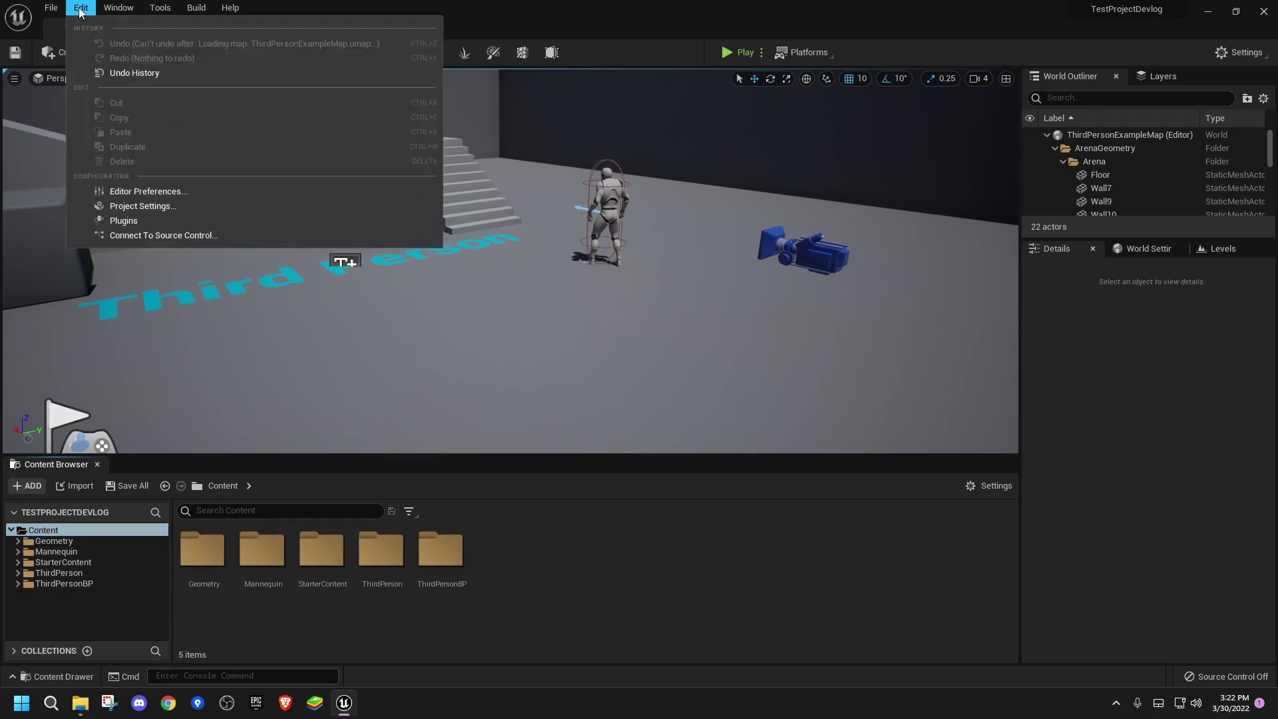
pyautogui.click(138, 192)
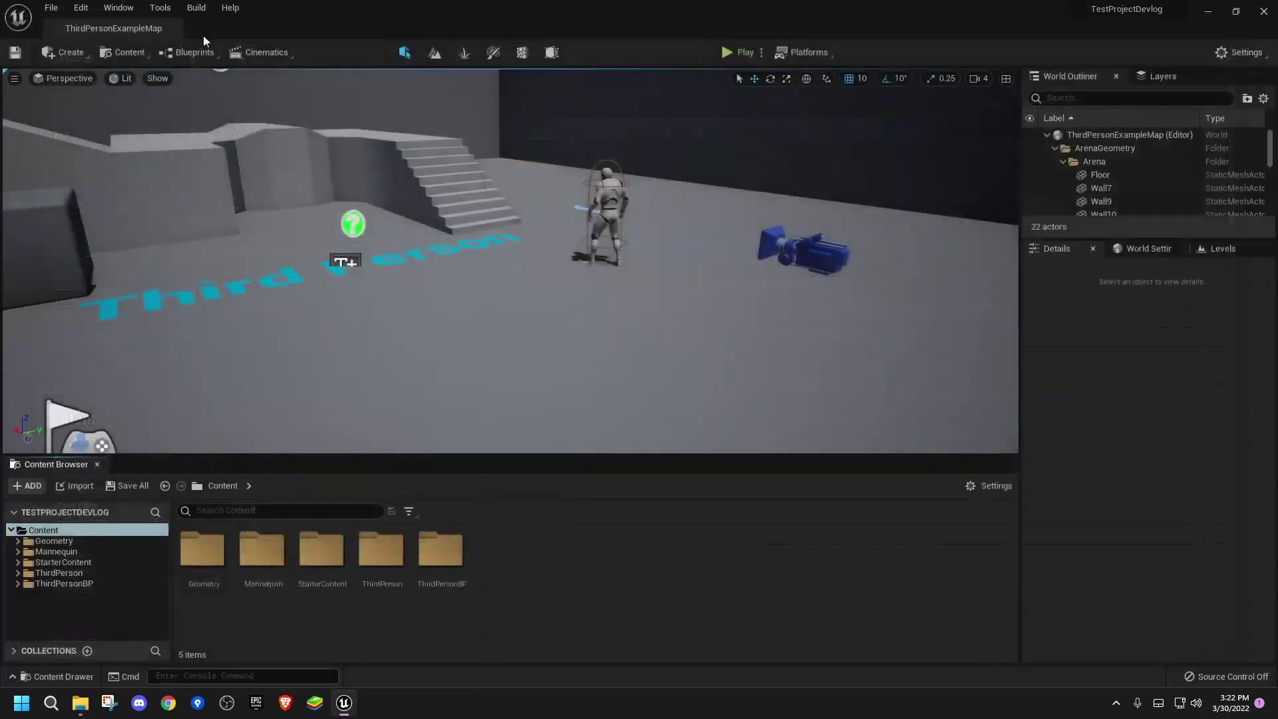
pyautogui.click(81, 8)
pyautogui.click(122, 208)
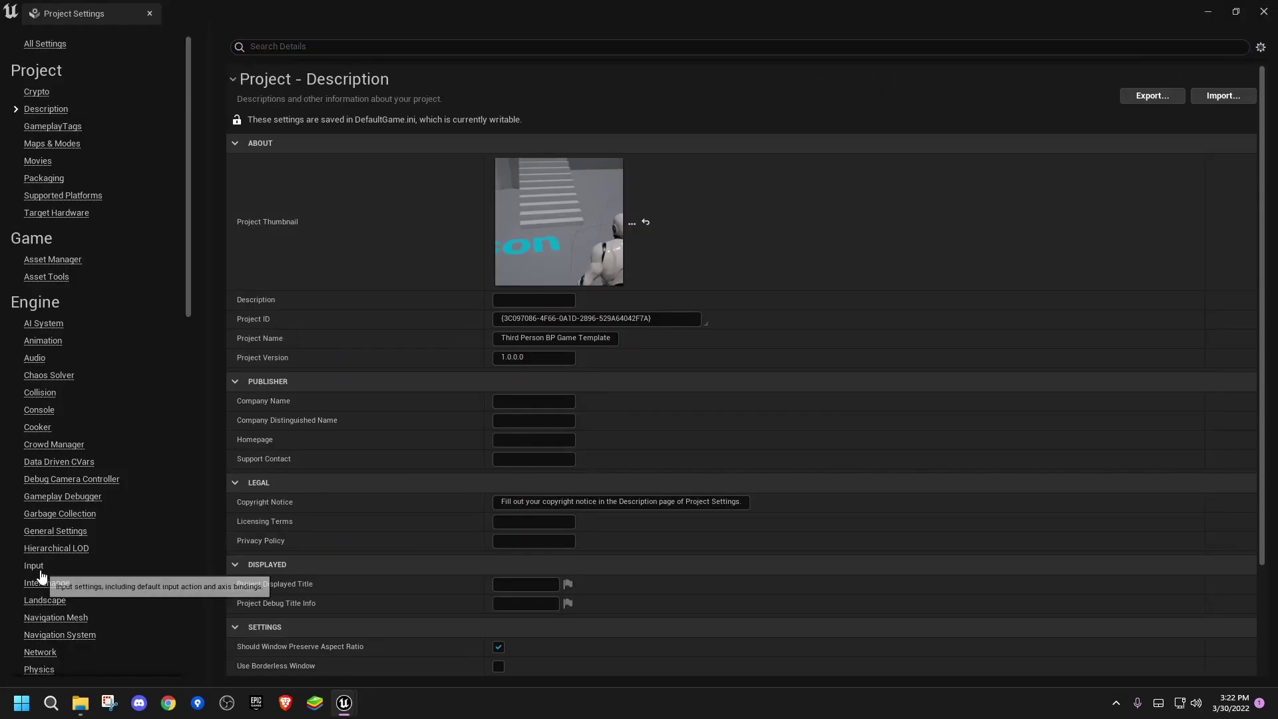
pyautogui.click(33, 565)
pyautogui.click(238, 183)
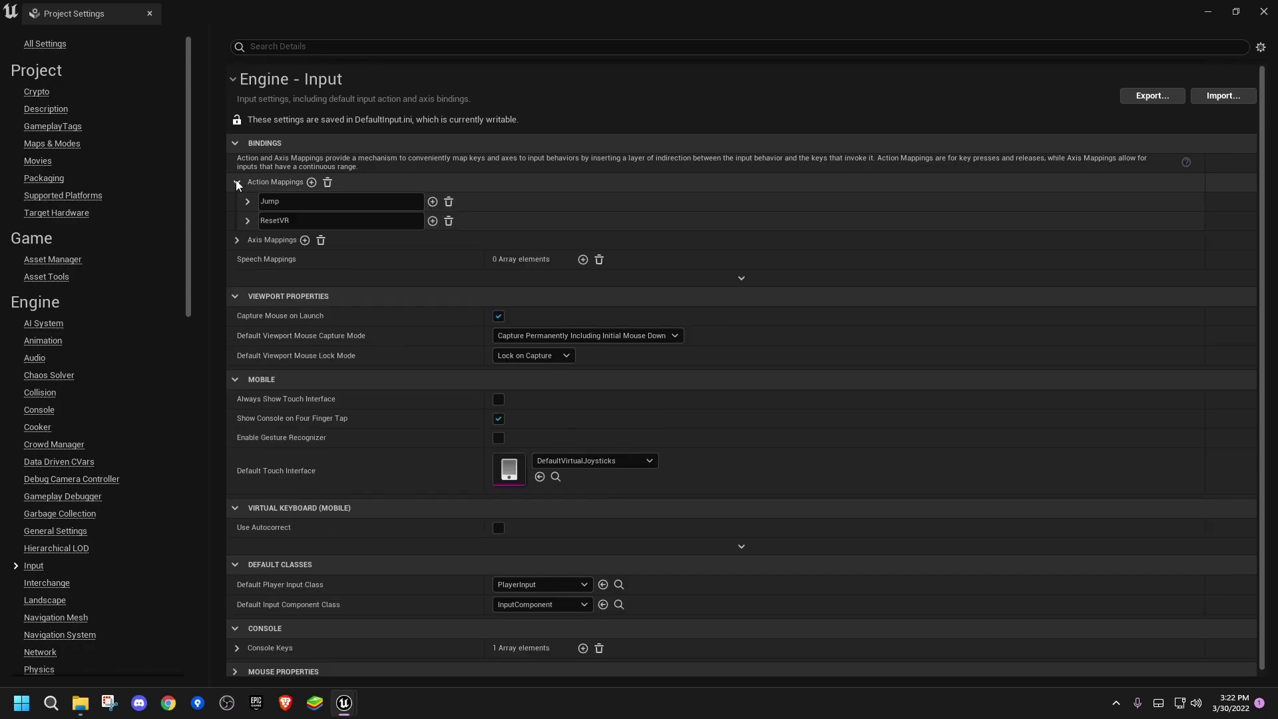
# Add an action mapping named Sprint and assign the Left Shift key to it
pyautogui.click(311, 182)
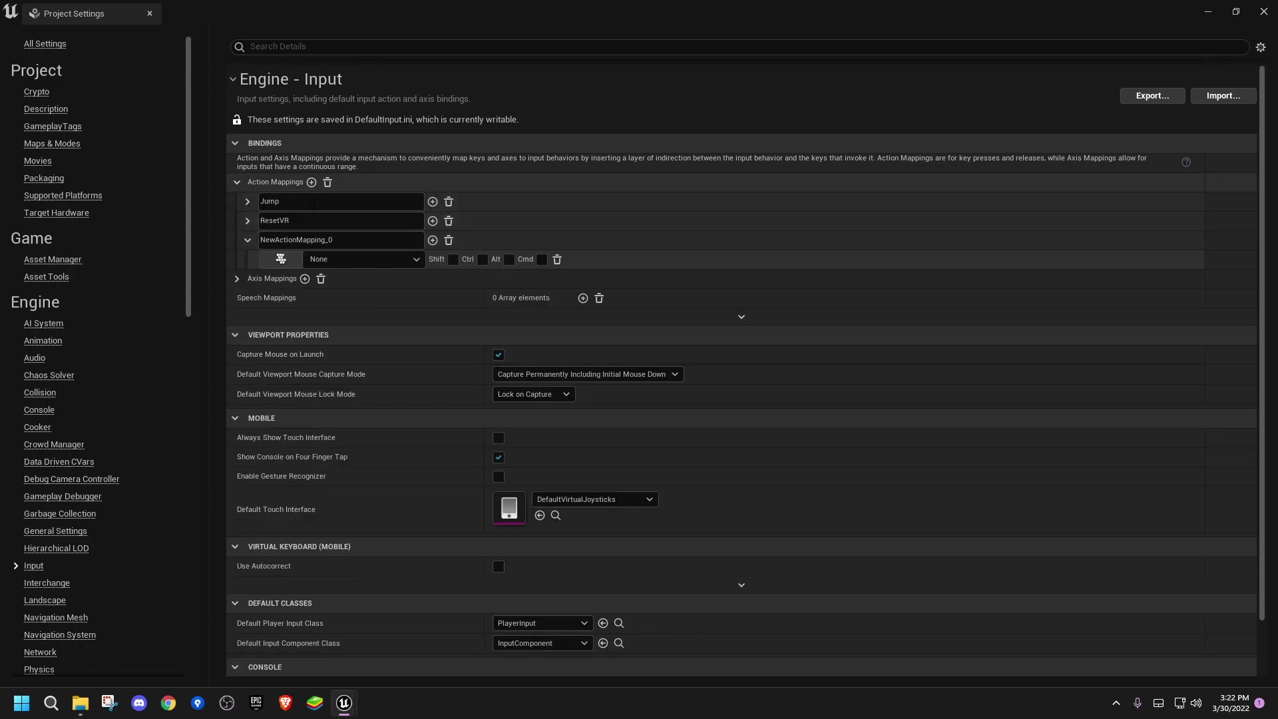
pyautogui.doubleClick(333, 241)
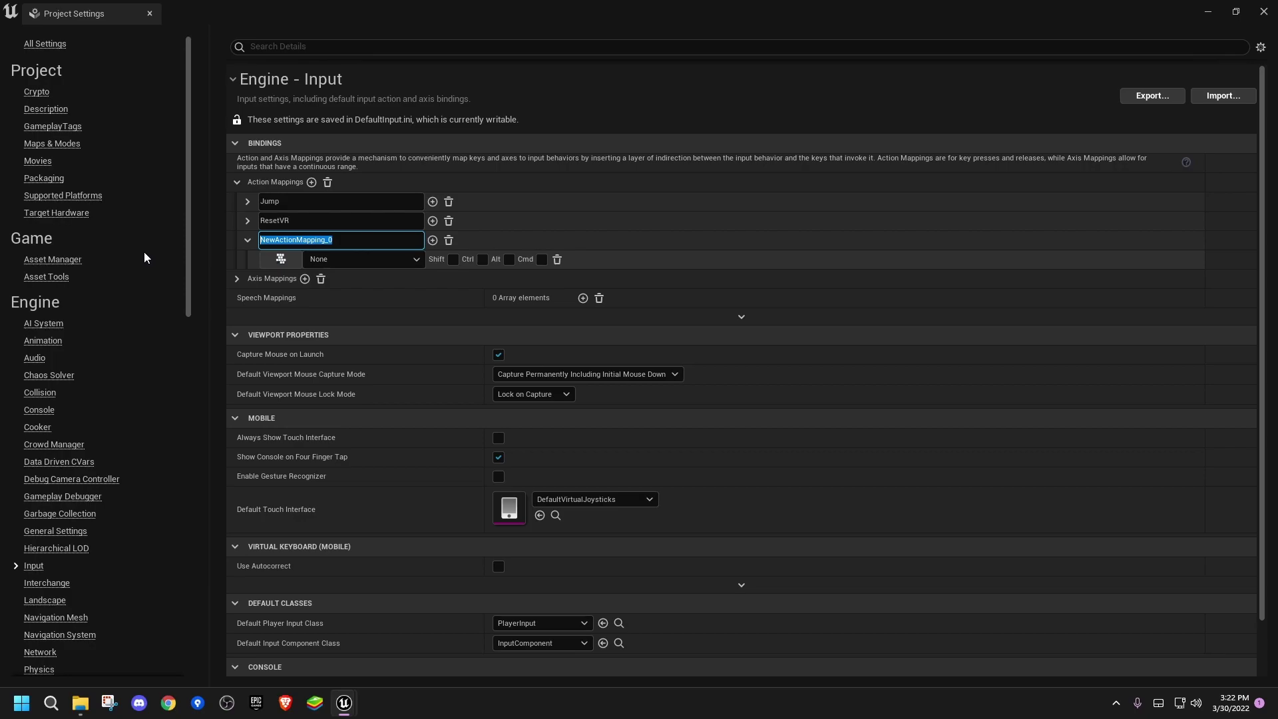
pyautogui.write('Sprint')
pyautogui.click(397, 257)
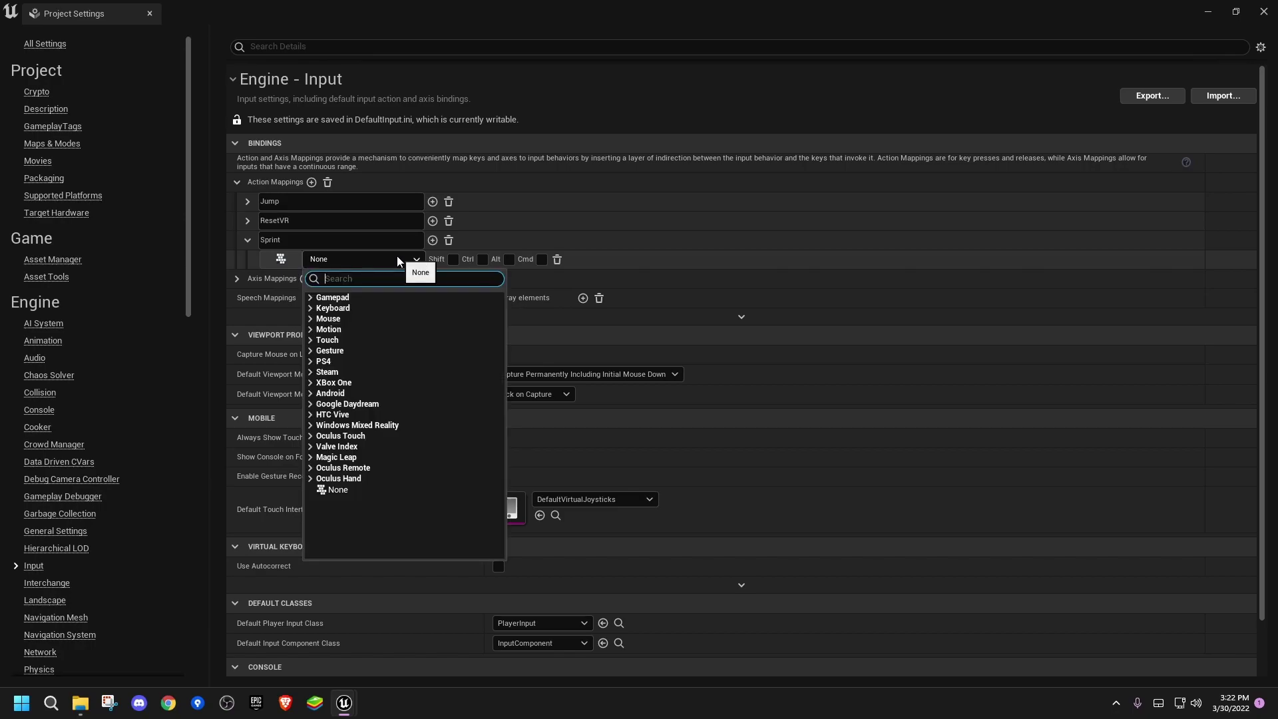
pyautogui.write('left')
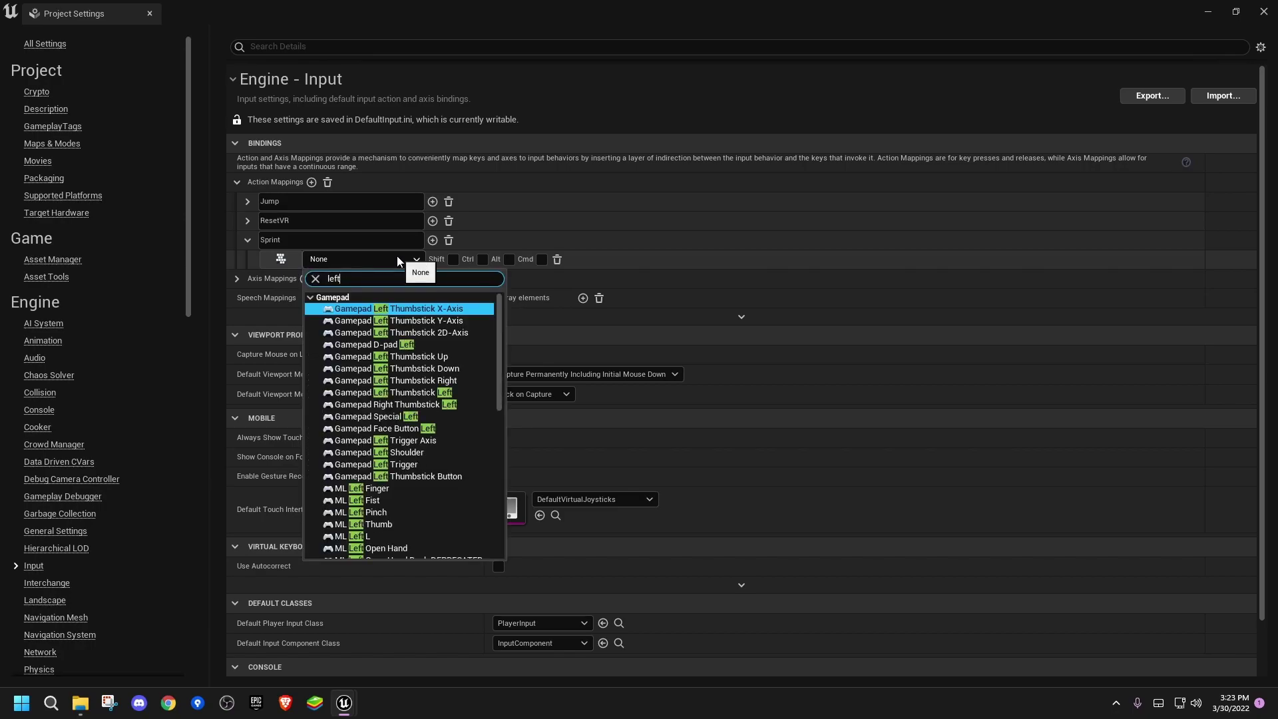
pyautogui.write(' shi')
pyautogui.click(410, 313)
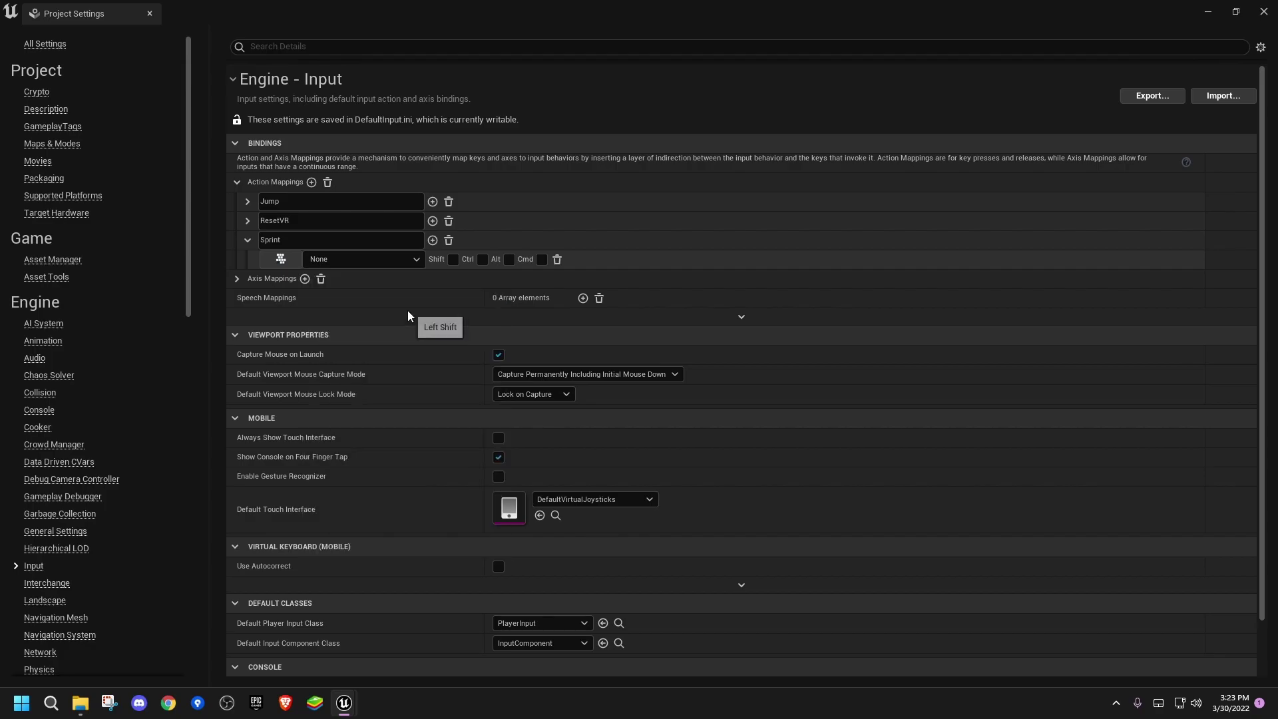
# Close the Project Settings window and open the pending file status for a commit in Sourcetree
pyautogui.click(1264, 13)
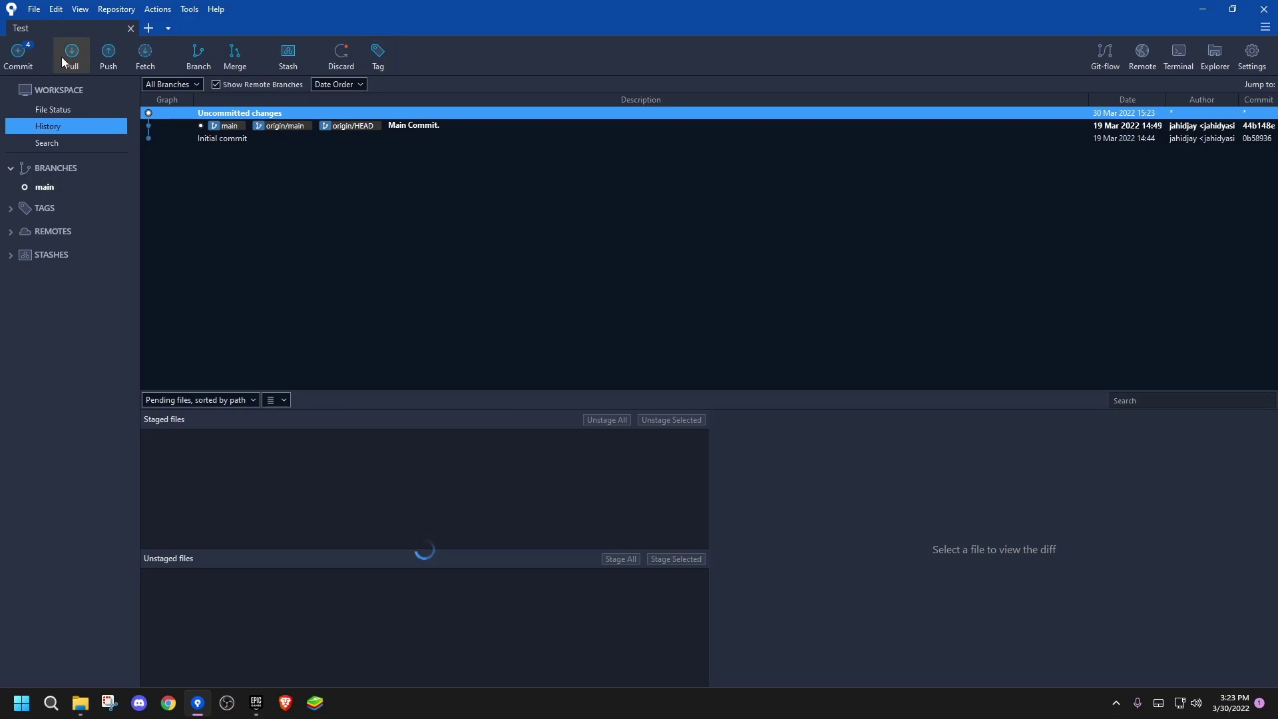
pyautogui.click(22, 61)
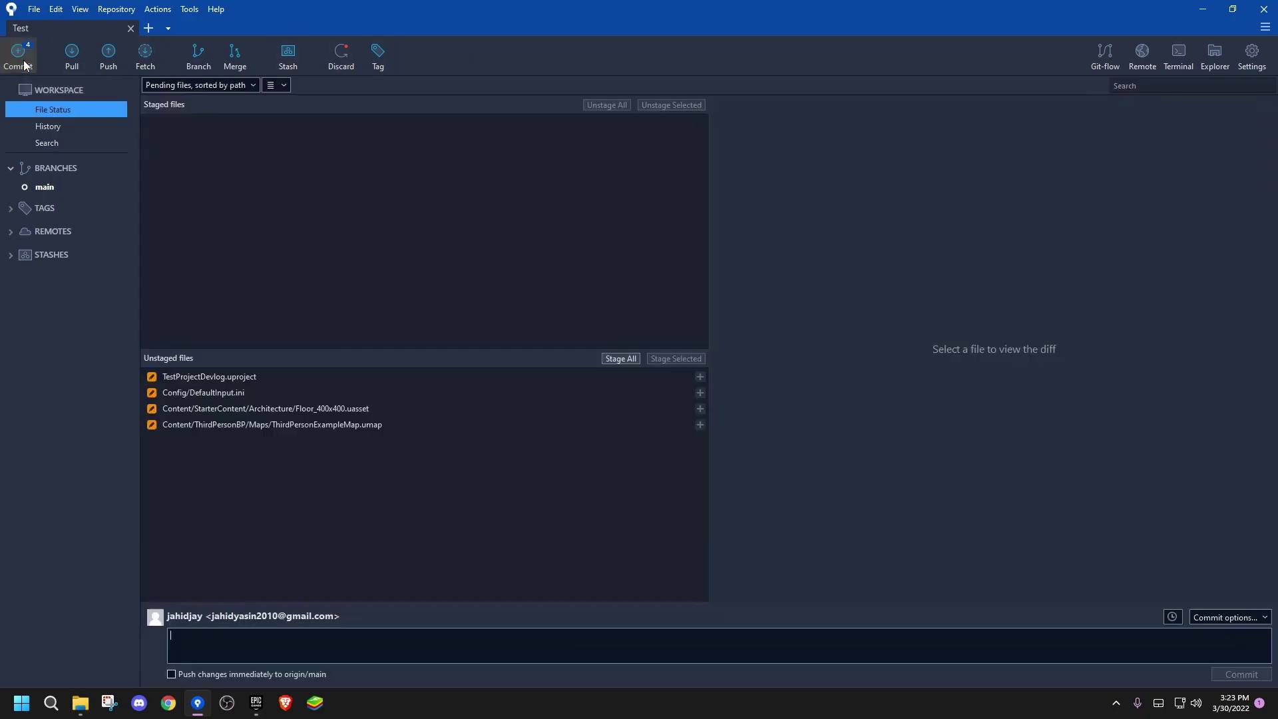
# Examine the pending changes of the unstaged project, input config, floor asset and map files
pyautogui.click(338, 425)
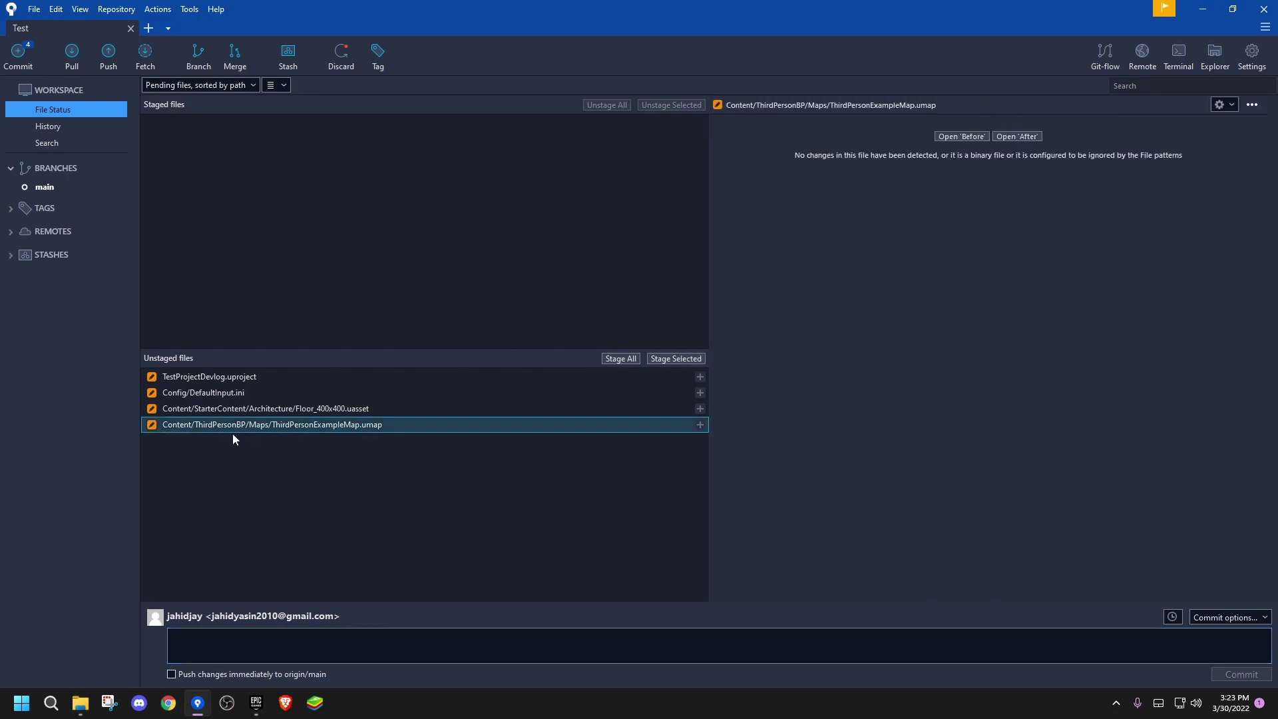
pyautogui.click(228, 392)
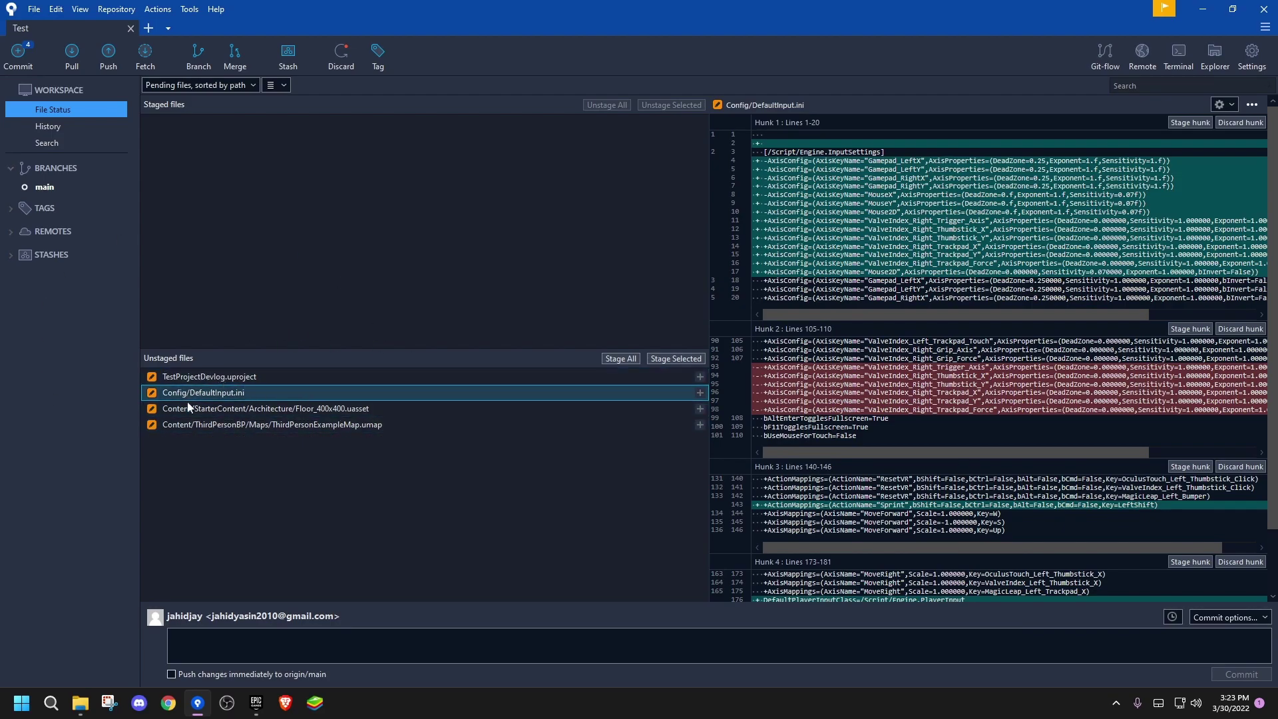
pyautogui.click(259, 377)
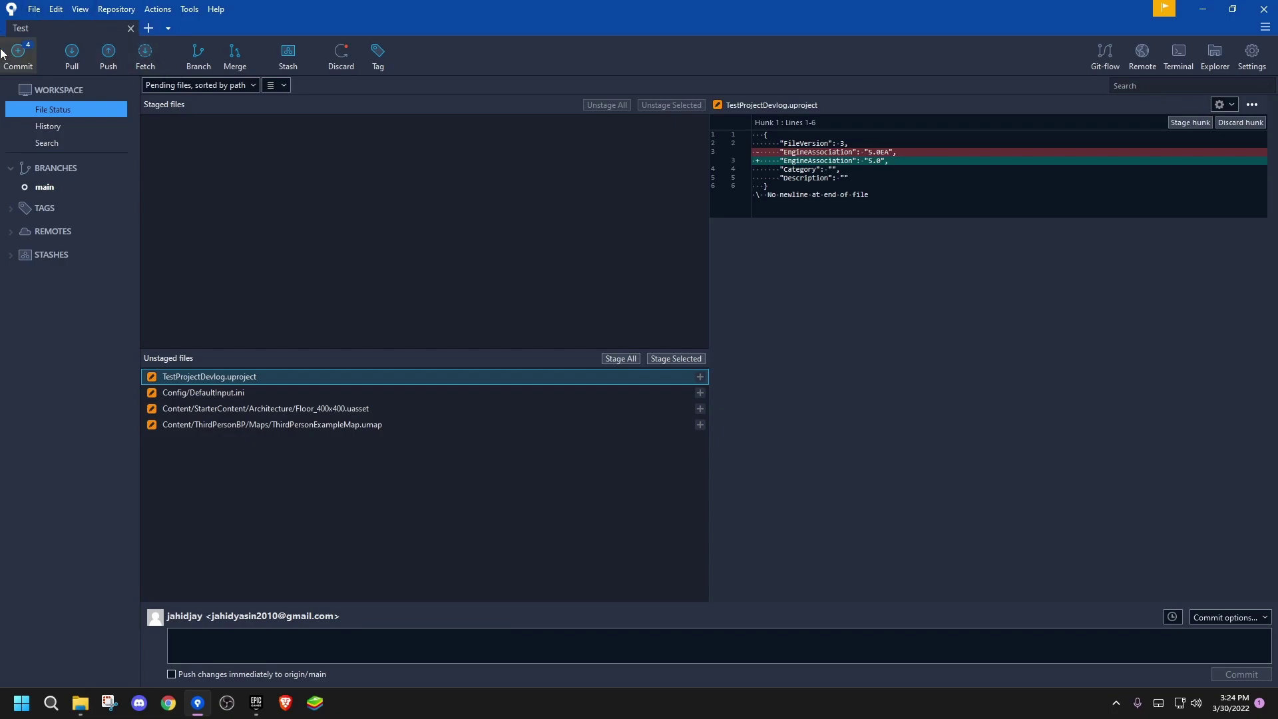
pyautogui.click(210, 632)
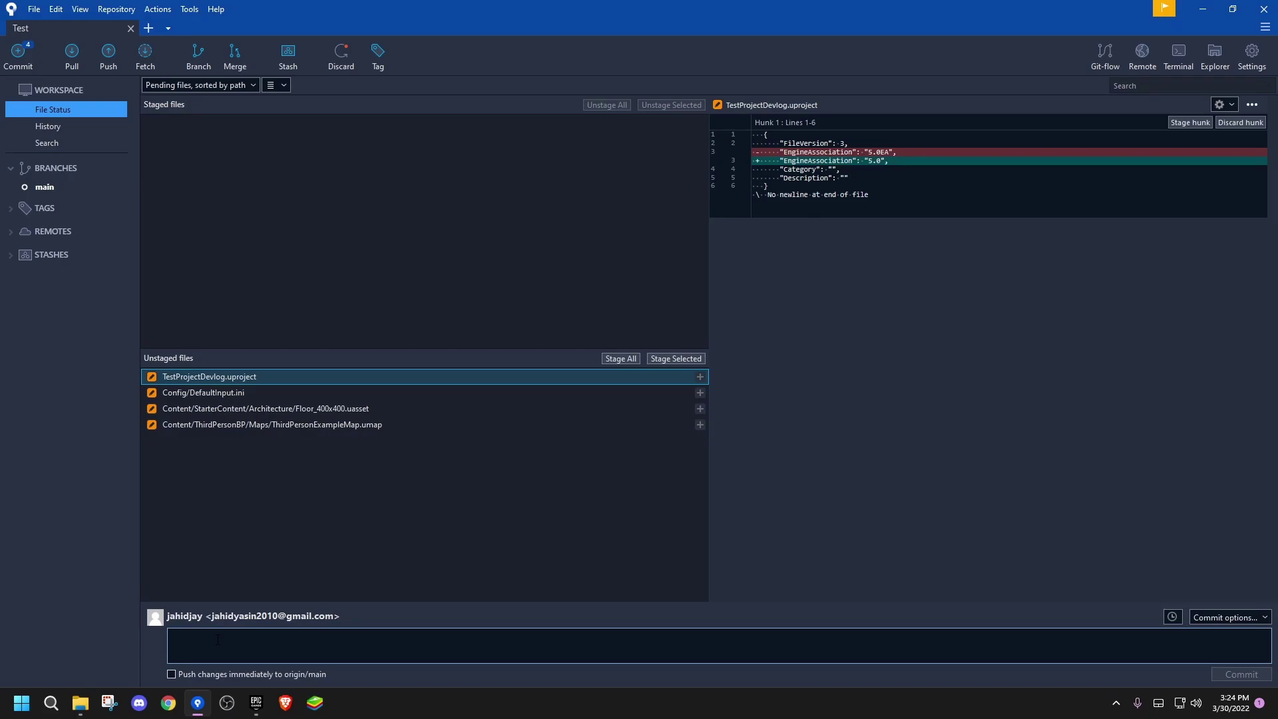
pyautogui.click(312, 392)
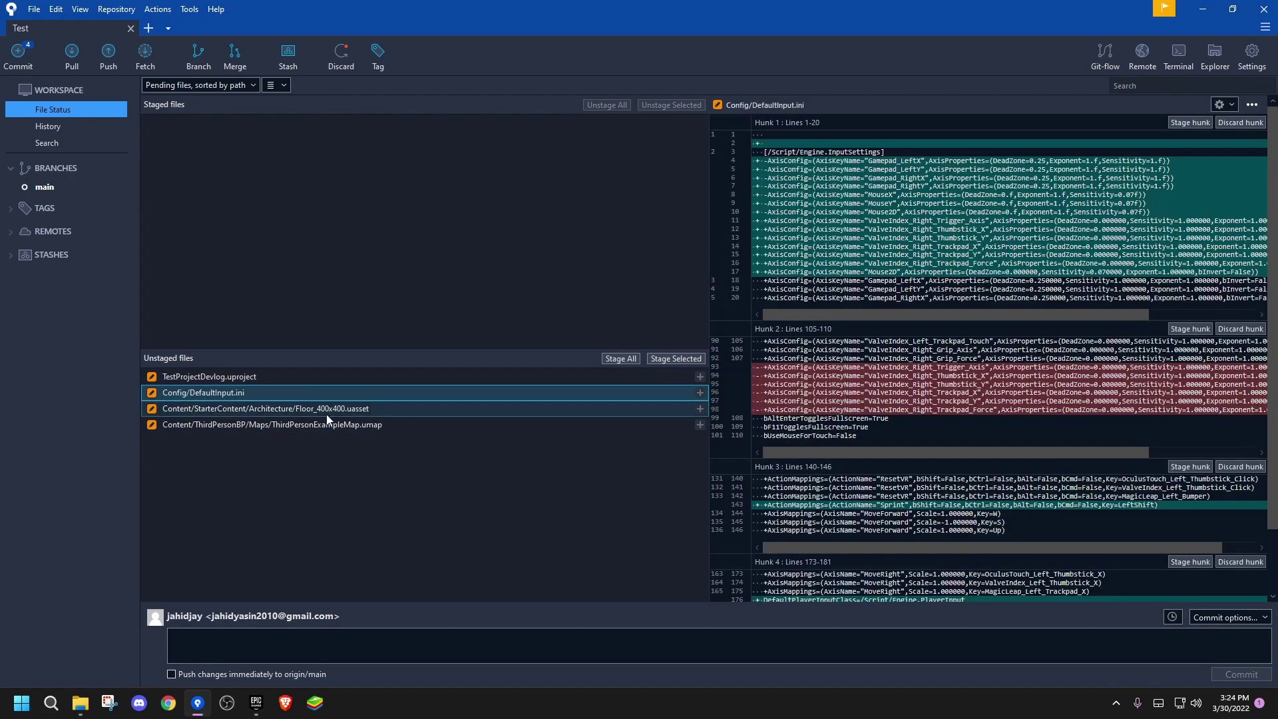
pyautogui.click(326, 414)
pyautogui.click(334, 428)
pyautogui.click(275, 379)
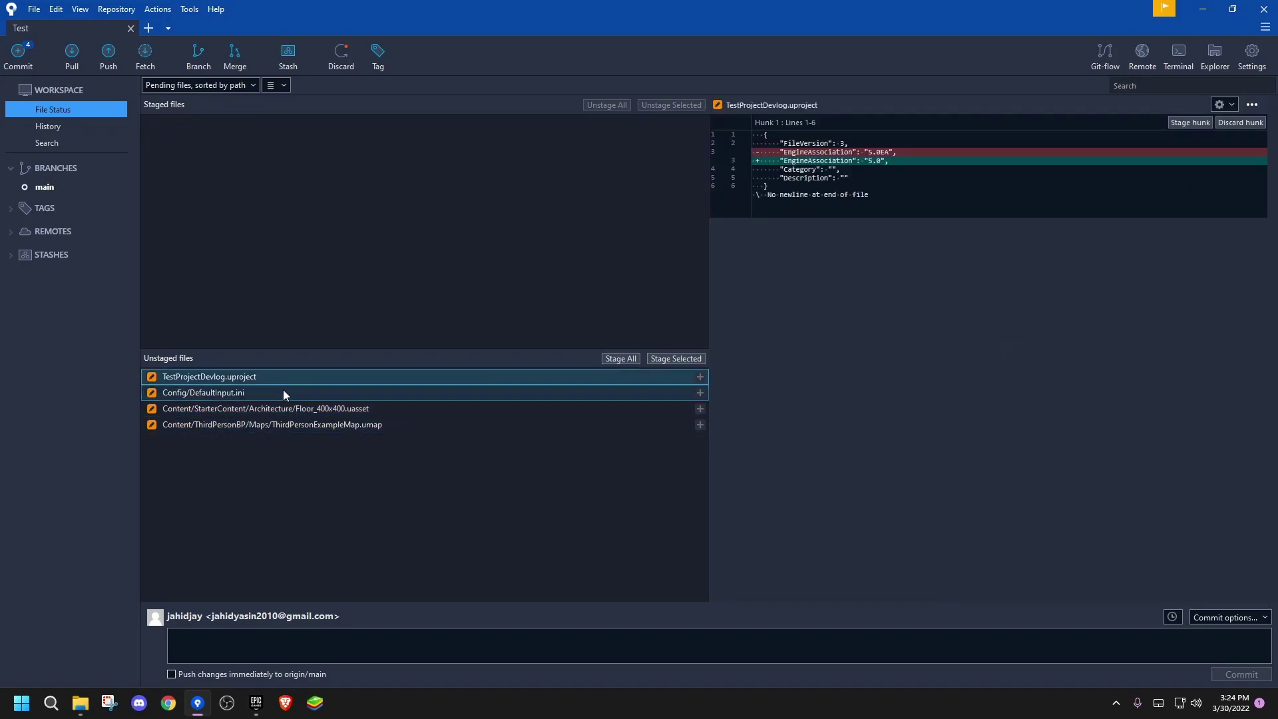
pyautogui.click(284, 393)
pyautogui.click(303, 380)
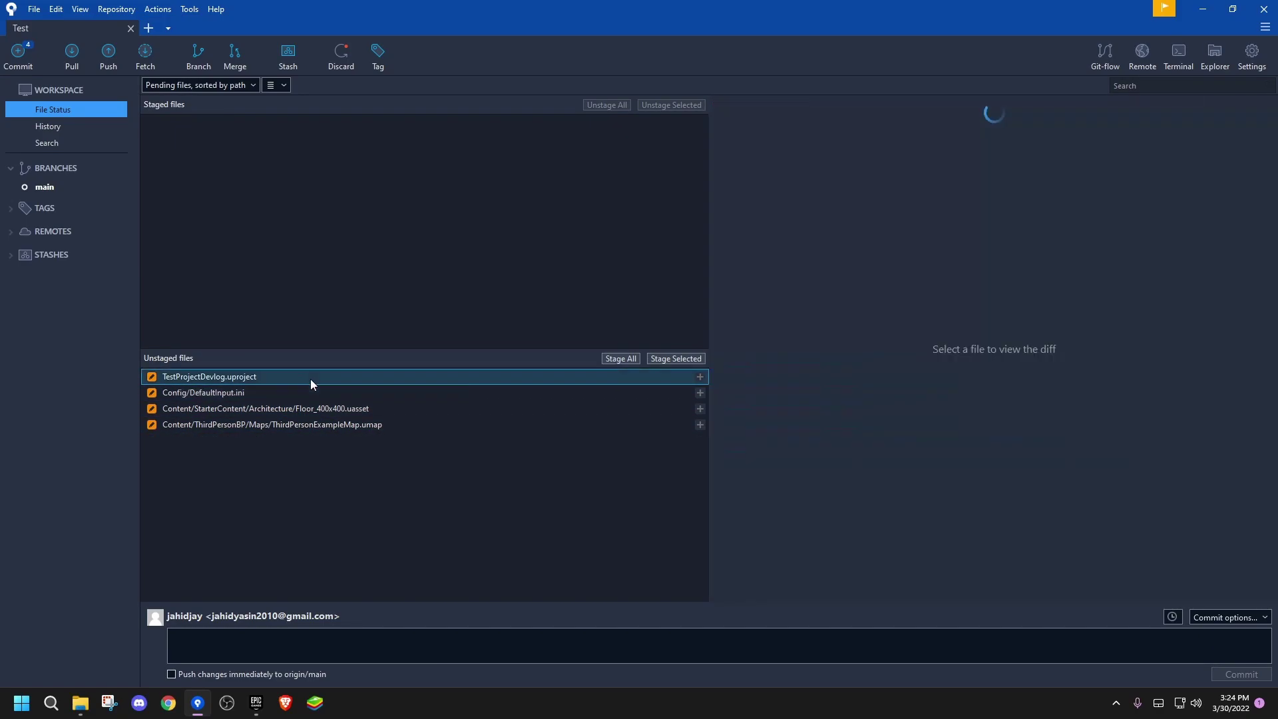
pyautogui.click(311, 393)
pyautogui.click(318, 408)
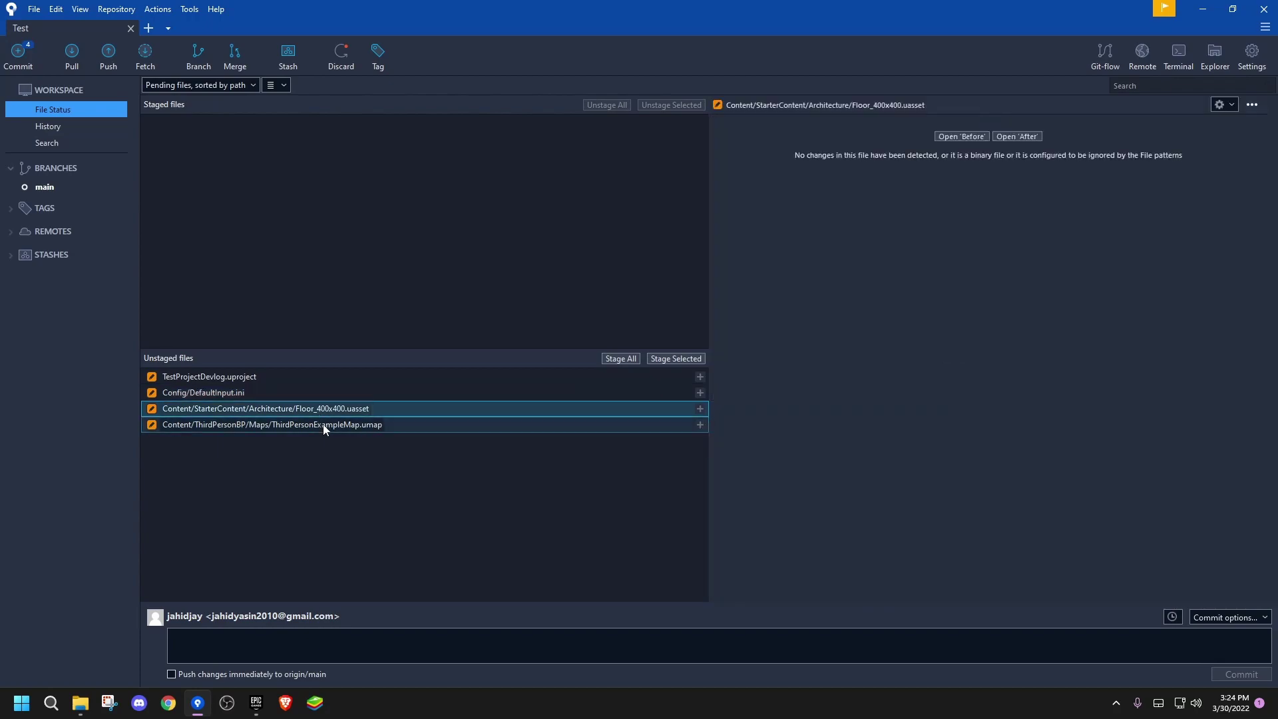
pyautogui.click(323, 425)
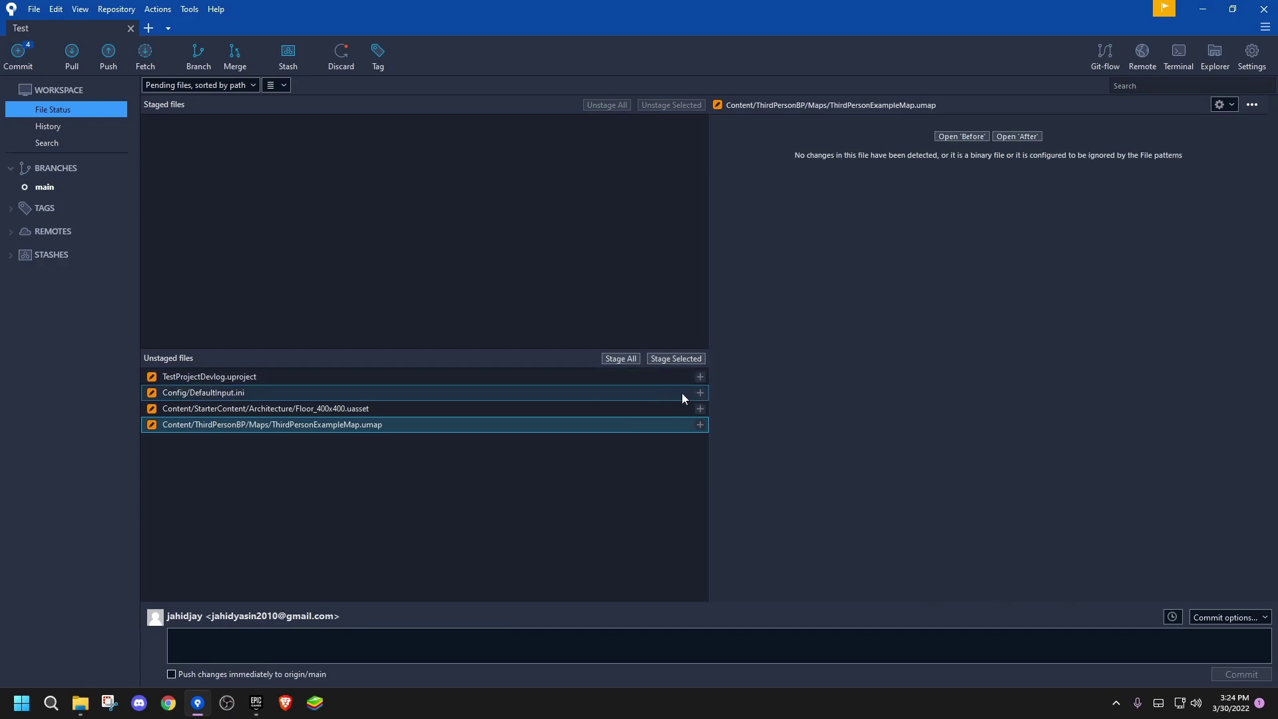
# Stage all changed files and check each of them in the staged files
pyautogui.click(625, 358)
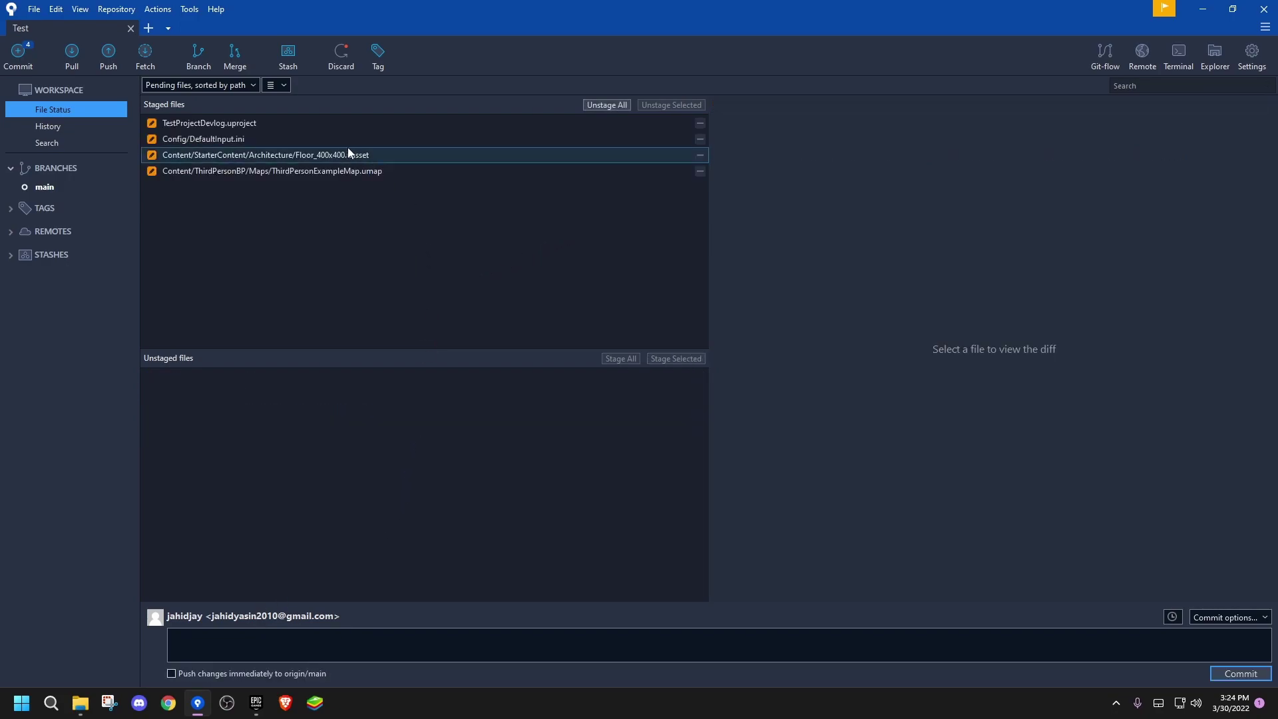
pyautogui.click(216, 123)
pyautogui.click(233, 140)
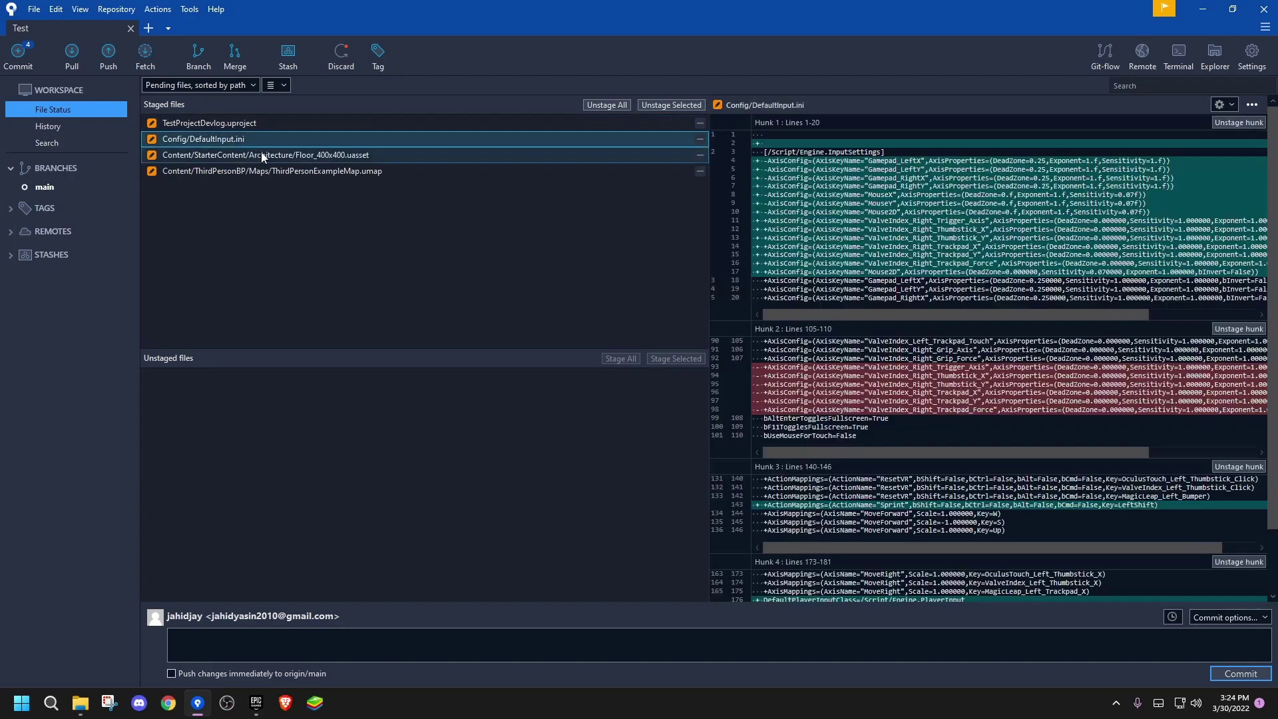
pyautogui.click(262, 155)
pyautogui.click(271, 172)
# Commit the staged files with the message "Added Input Sprint Settings." and start a push
pyautogui.click(270, 638)
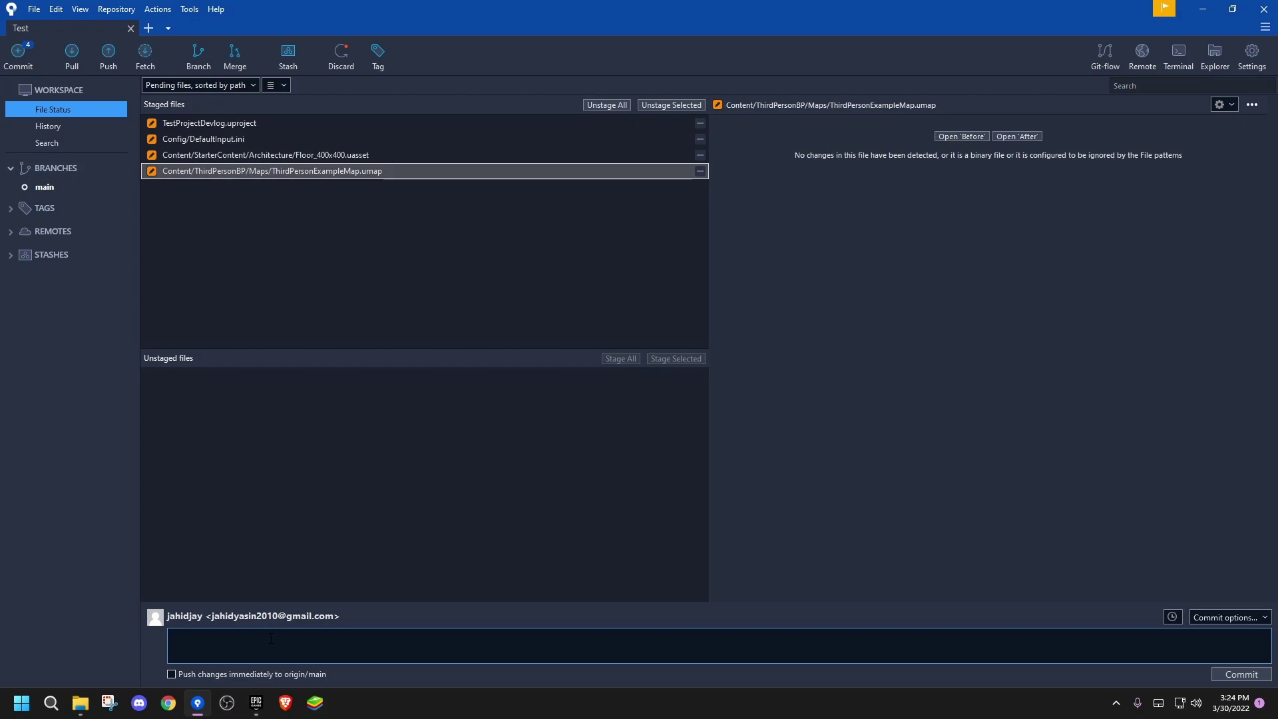
pyautogui.write('Added Input Sprint Settings')
pyautogui.hotkey('ctrl', 'a')
pyautogui.click(290, 646)
pyautogui.click(1242, 674)
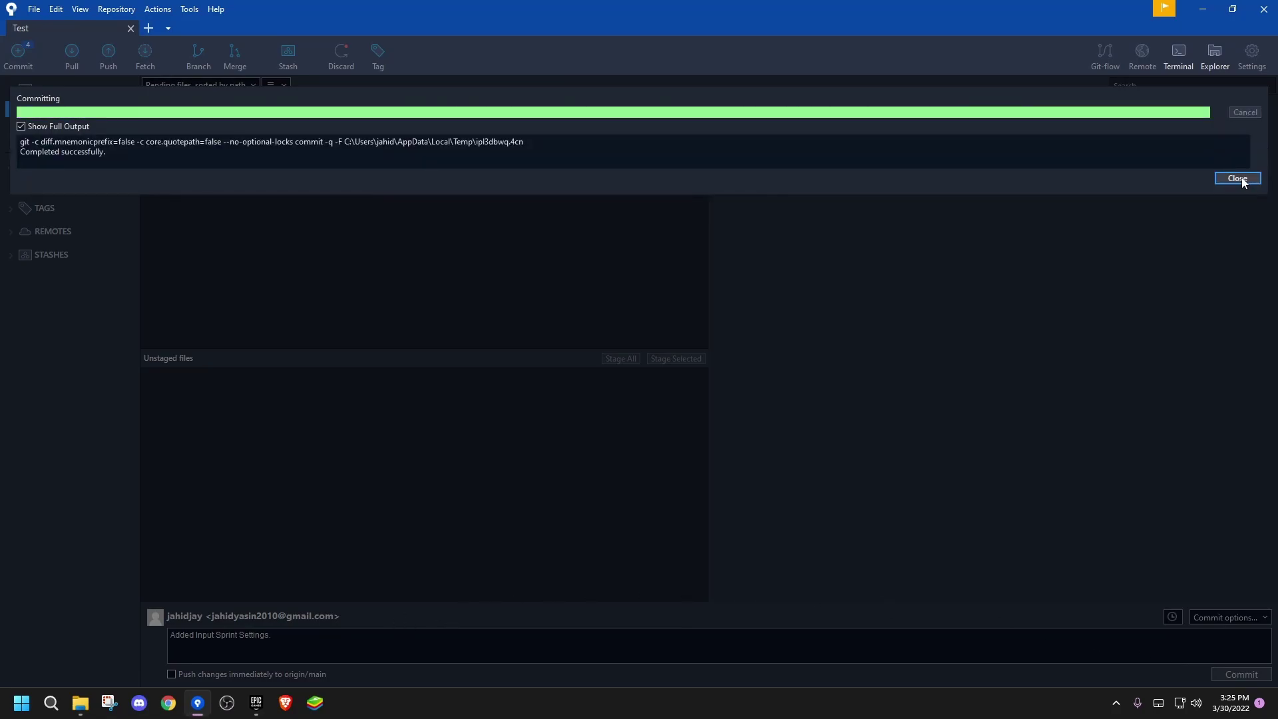
pyautogui.click(1243, 178)
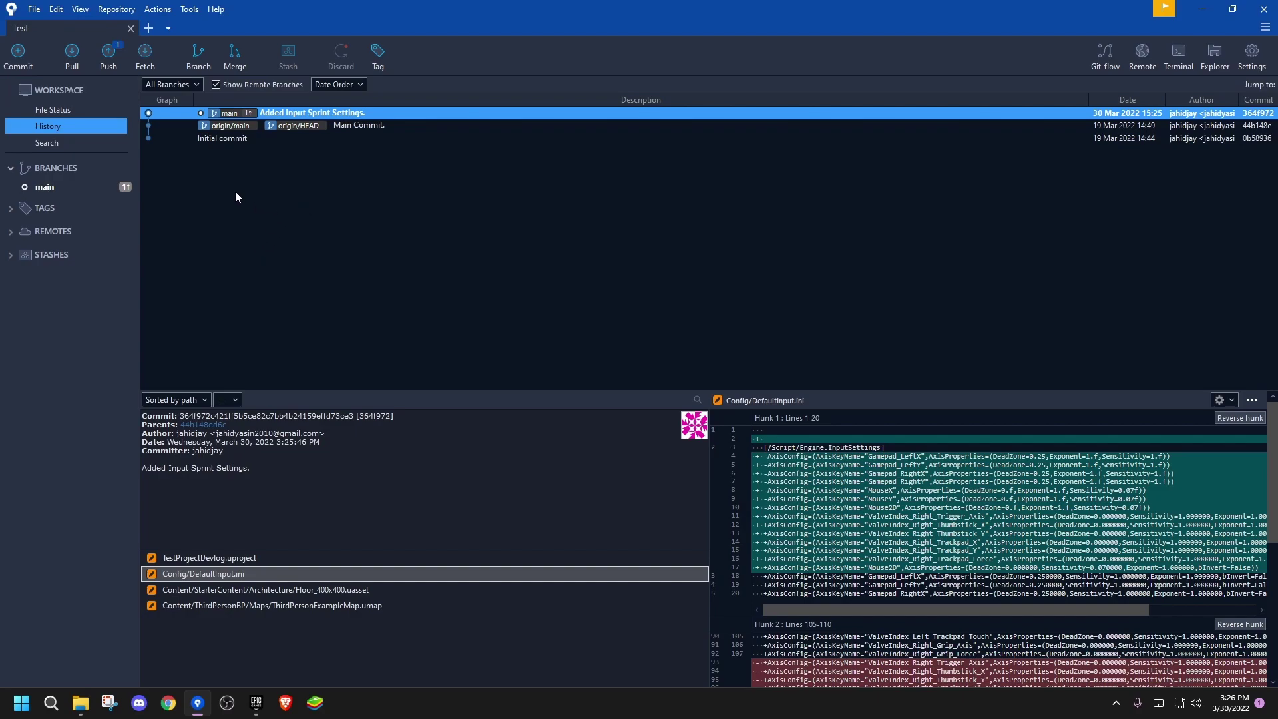
pyautogui.click(108, 65)
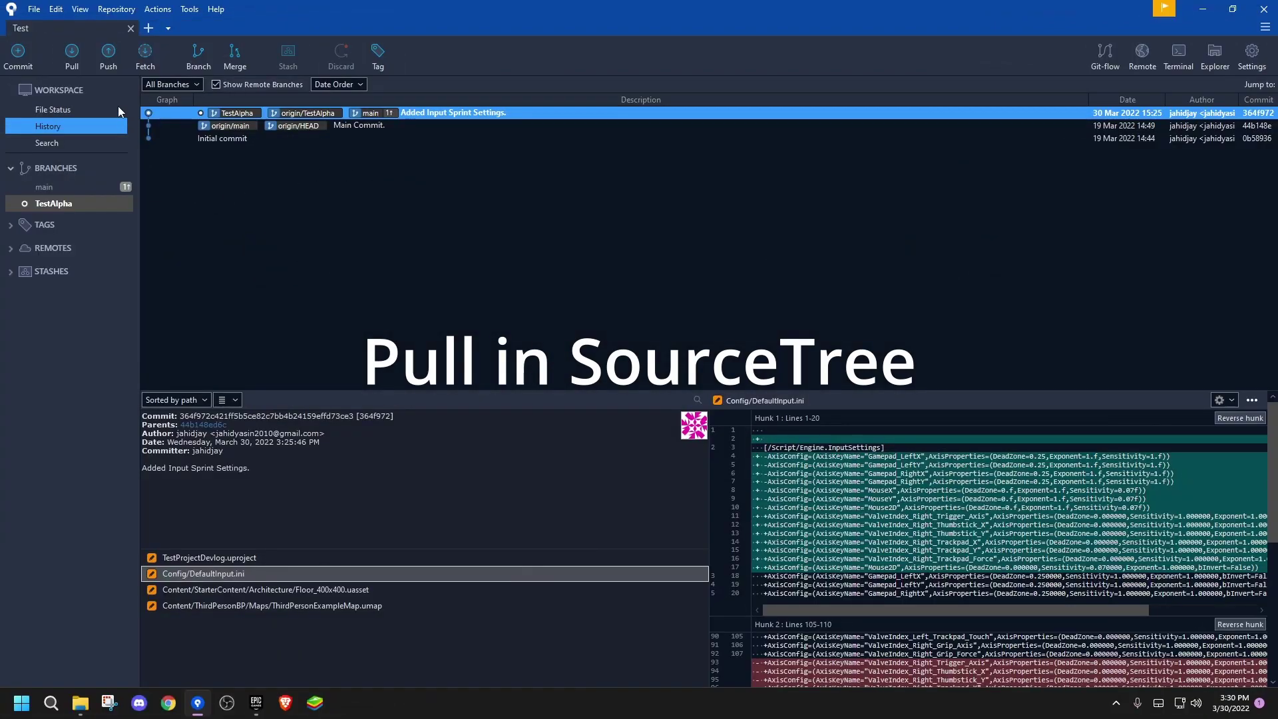
# Inspect the Pull options for pulling the remote branch TestAlpha from origin into the local branch
pyautogui.click(71, 52)
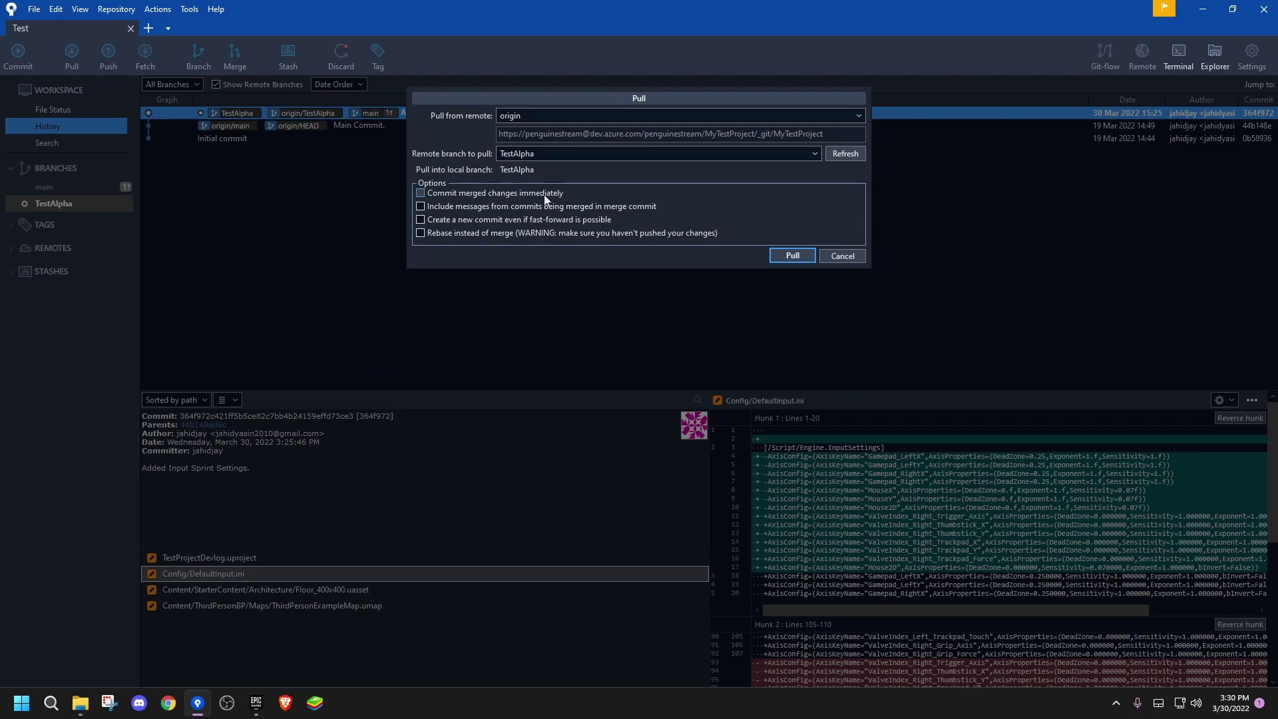
pyautogui.click(843, 255)
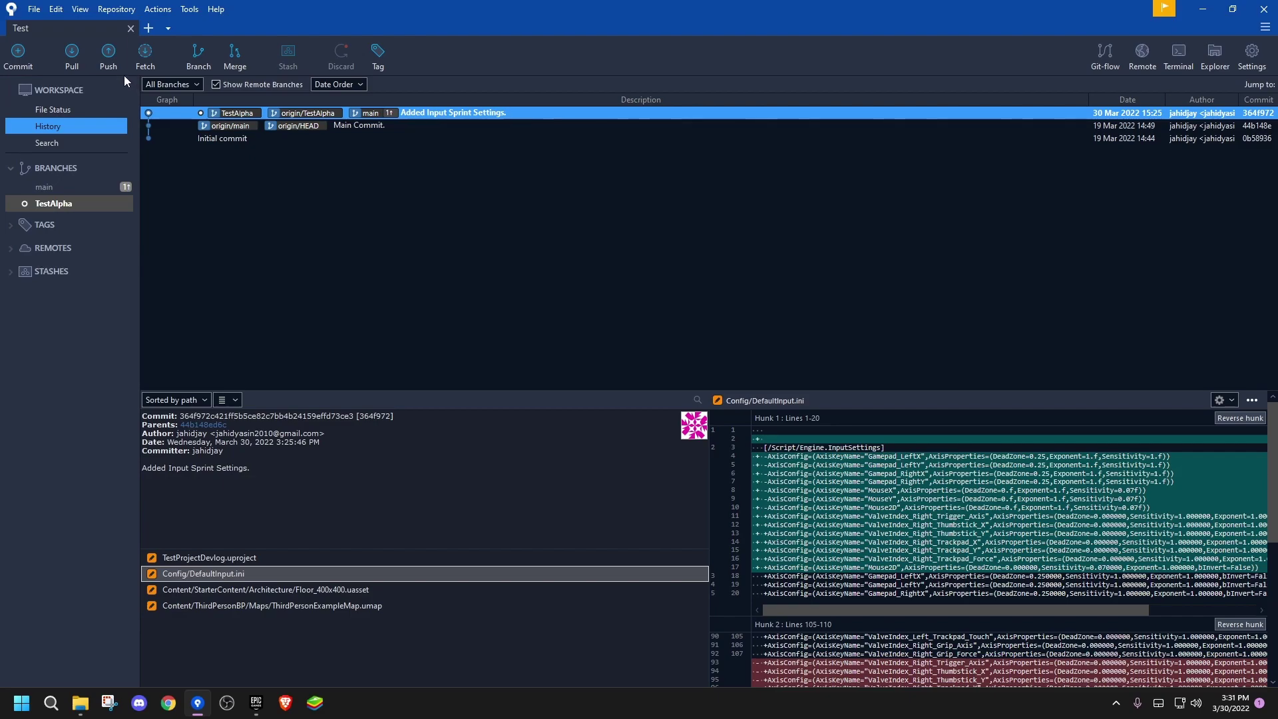
pyautogui.click(72, 60)
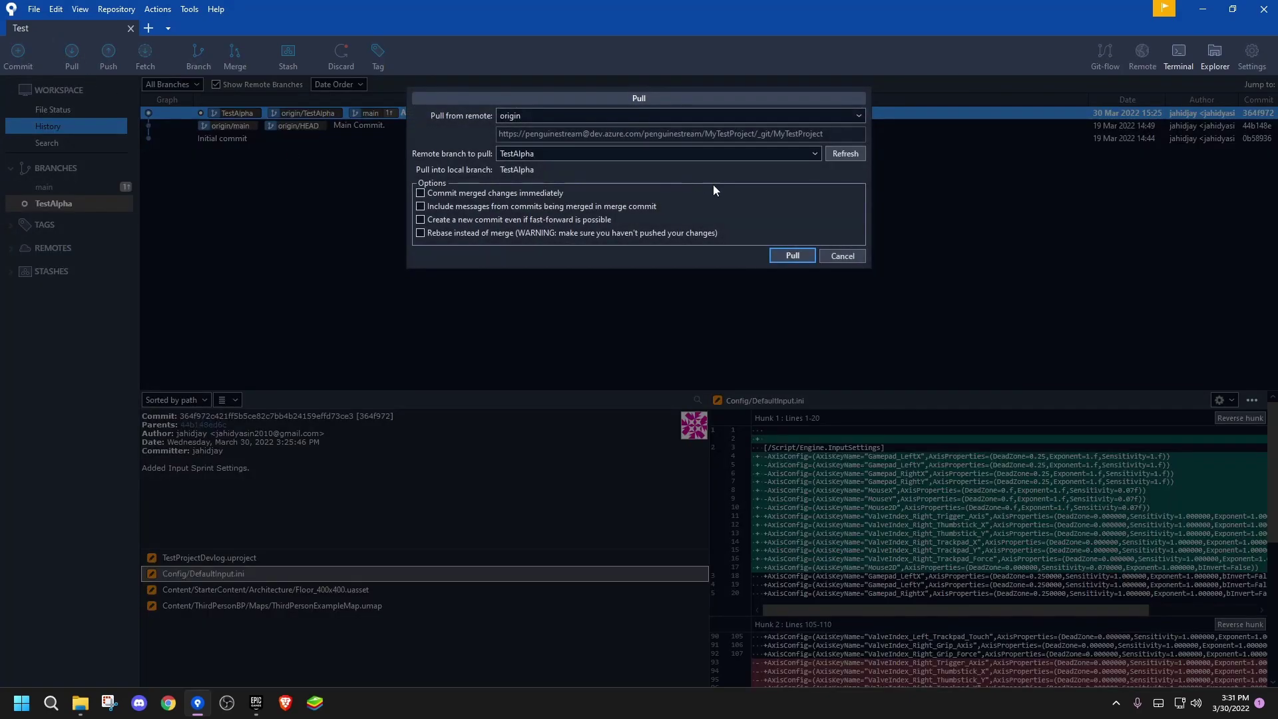
pyautogui.click(567, 152)
pyautogui.click(528, 181)
pyautogui.click(533, 158)
pyautogui.click(539, 170)
pyautogui.click(553, 193)
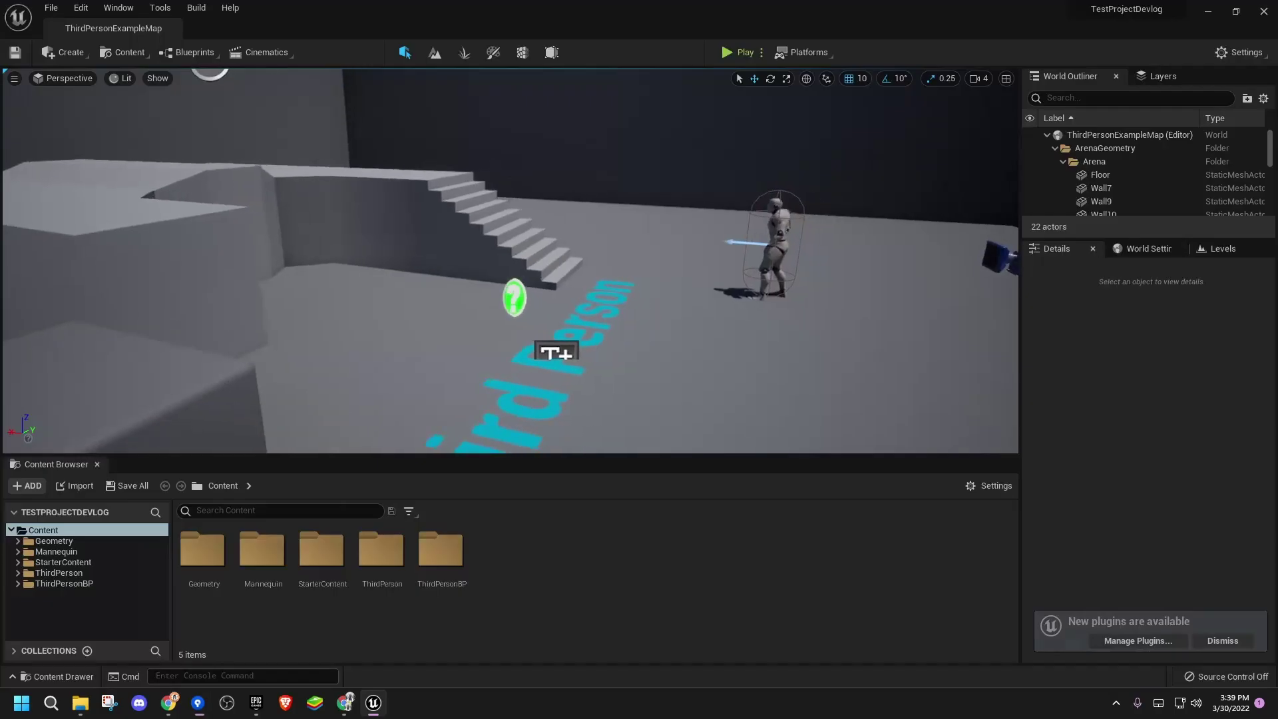
# Open the project settings of TestProjectDevlog in the Unreal Editor
pyautogui.click(53, 8)
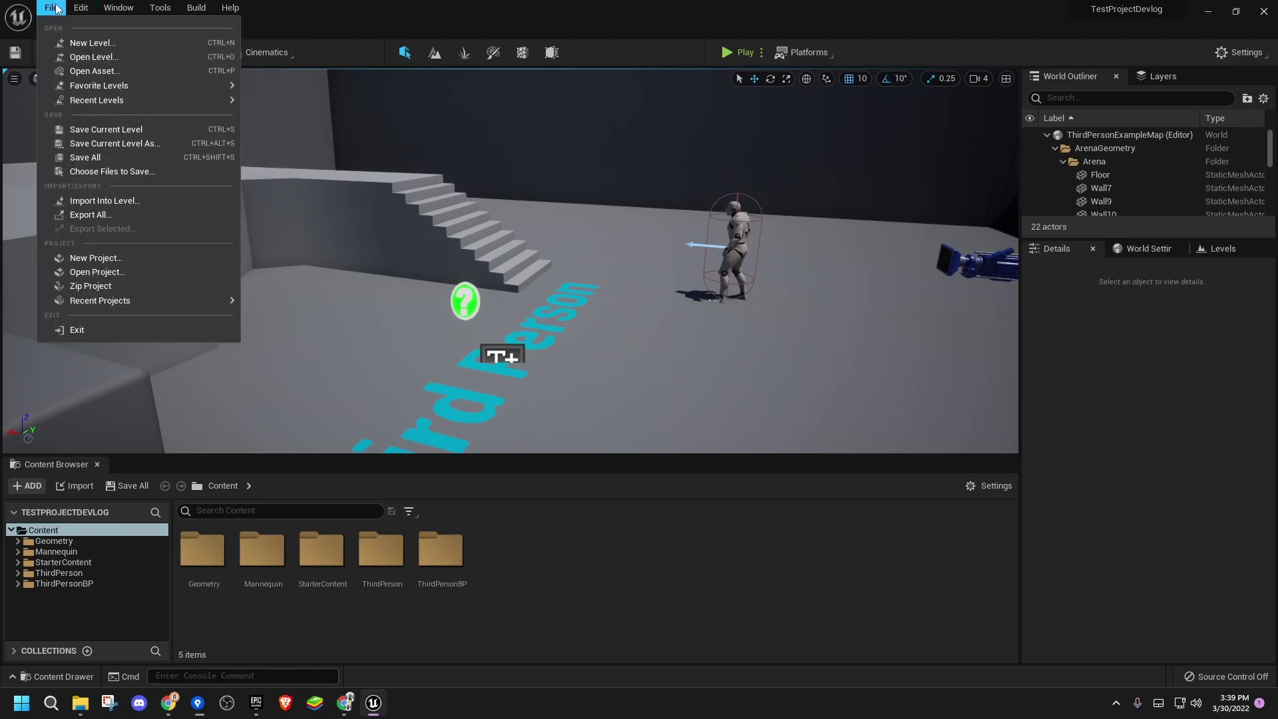
pyautogui.click(68, 9)
pyautogui.click(78, 8)
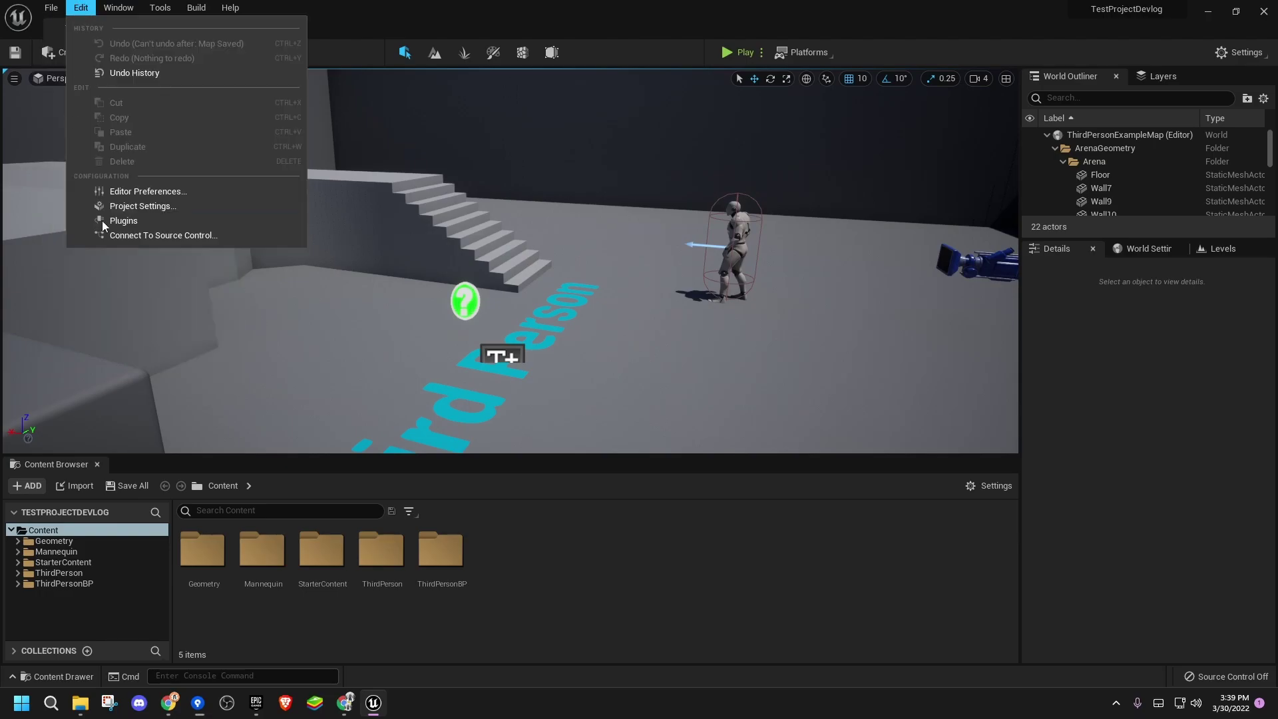
pyautogui.click(151, 205)
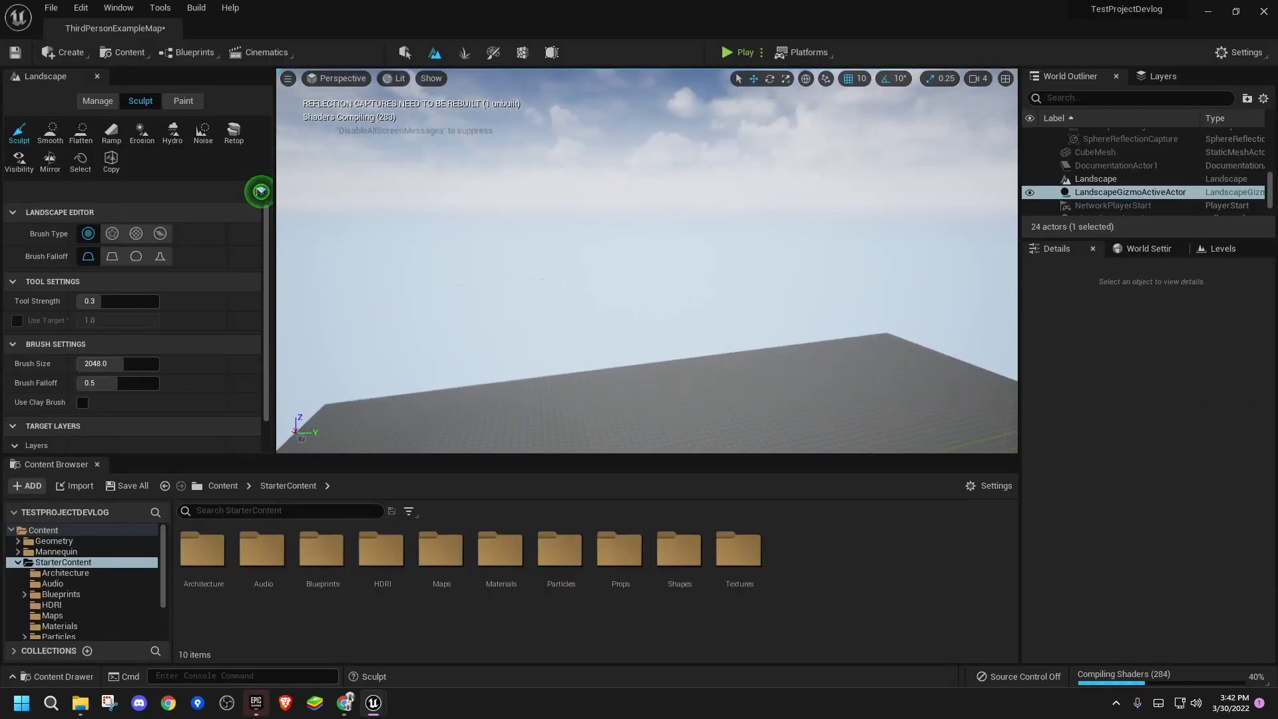
# Sculpt the landscape around the arena at tool strength 0.3 and brush size 2048, and view the grass-covered terrain
pyautogui.moveTo(604, 410)
pyautogui.mouseDown()
pyautogui.moveTo(333, 408)
pyautogui.moveTo(779, 380)
pyautogui.moveTo(913, 331)
pyautogui.moveTo(693, 366)
pyautogui.moveTo(780, 361)
pyautogui.moveTo(473, 368)
pyautogui.moveTo(608, 405)
pyautogui.mouseUp()
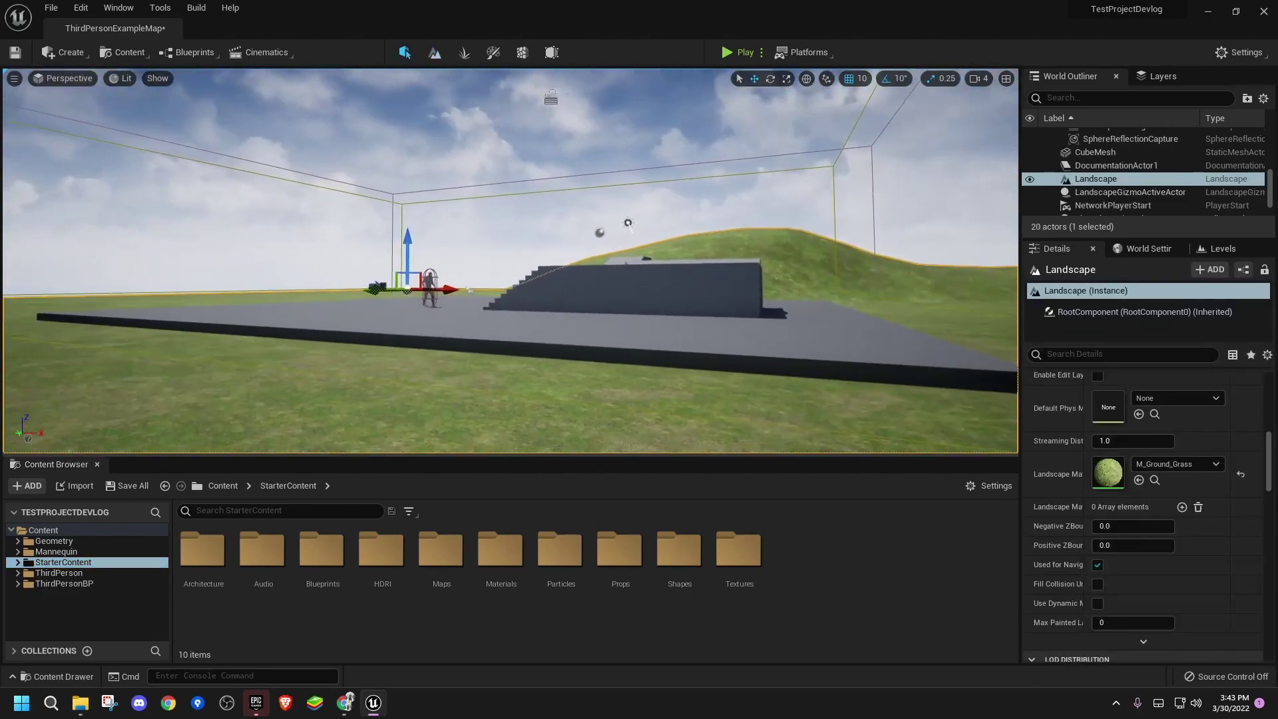
pyautogui.moveTo(446, 356)
pyautogui.mouseDown()
pyautogui.moveTo(426, 313)
pyautogui.moveTo(440, 292)
pyautogui.moveTo(446, 357)
pyautogui.mouseUp()
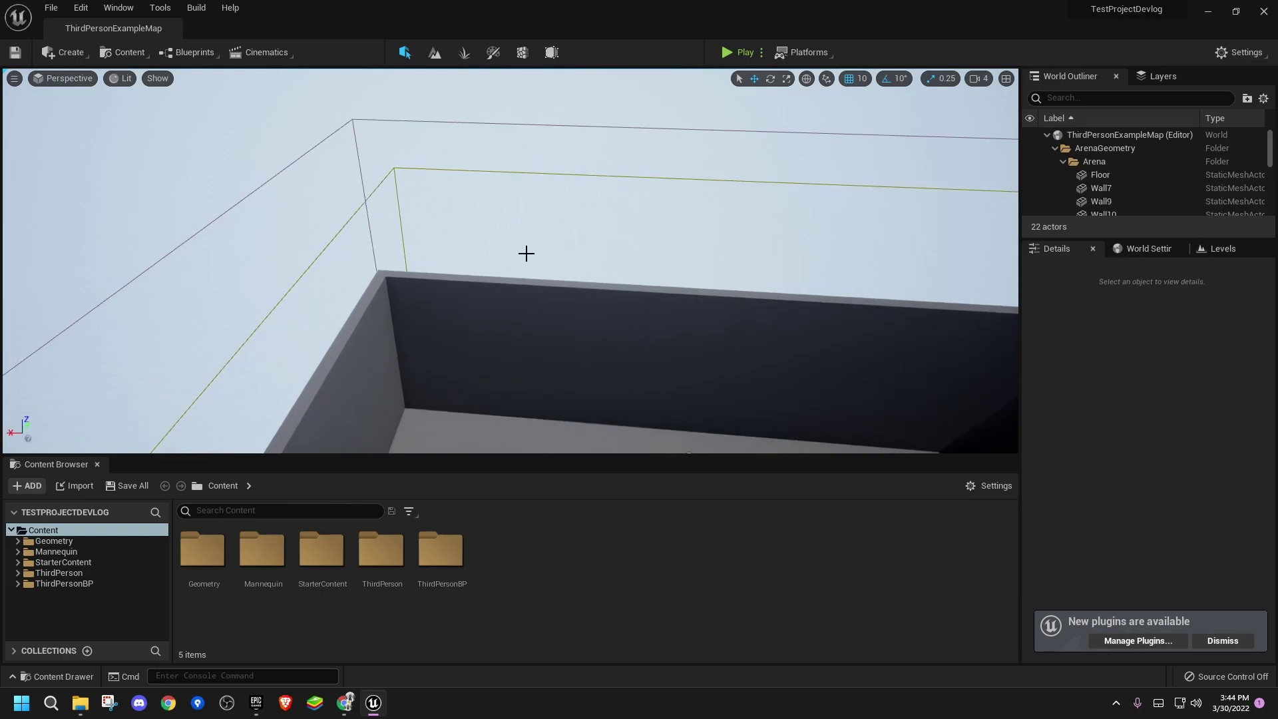
# Look around the level, close the Unreal Editor, and return to the Cryptex projects folder in File Explorer
pyautogui.moveTo(706, 219); pyautogui.dragTo(662, 213)
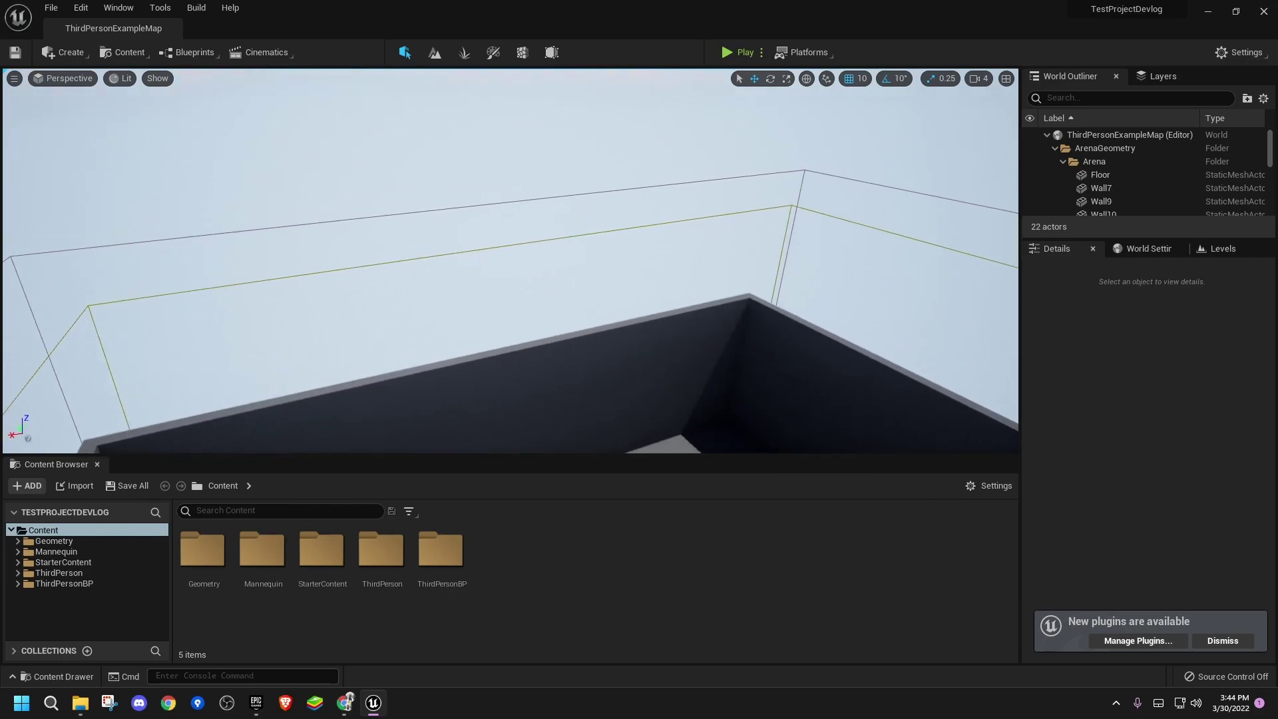
pyautogui.click(1259, 16)
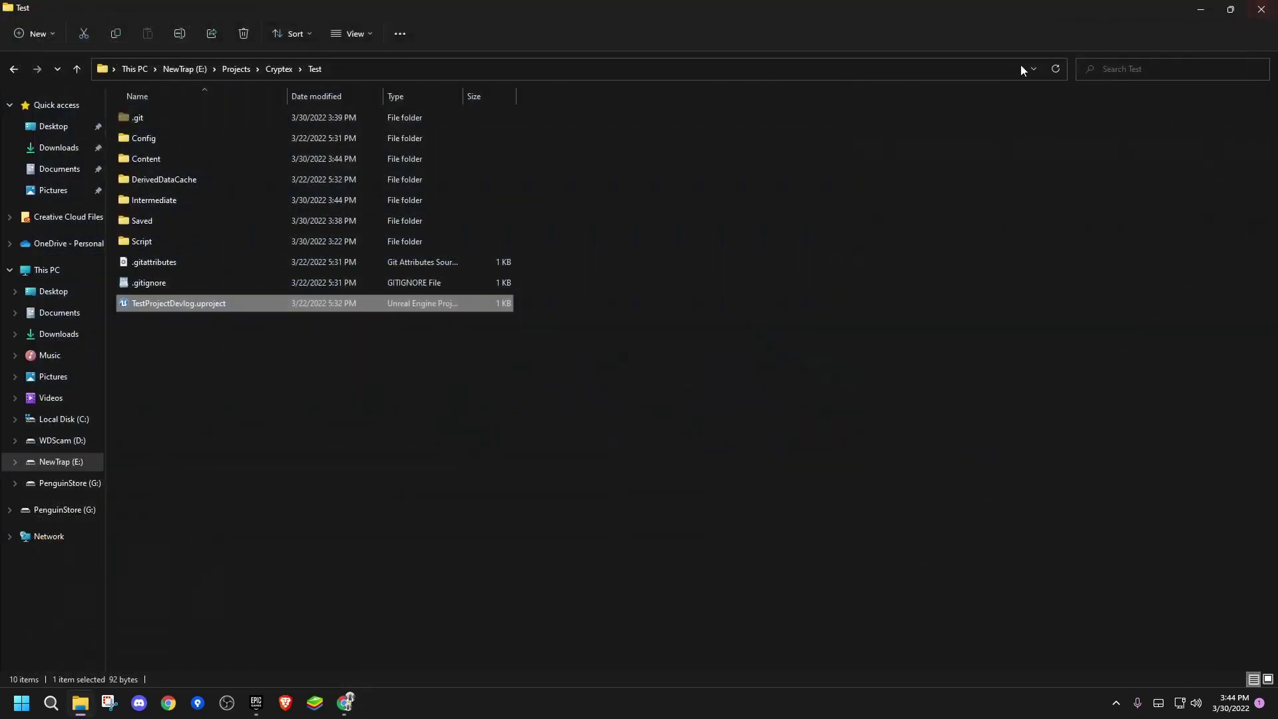
pyautogui.click(14, 69)
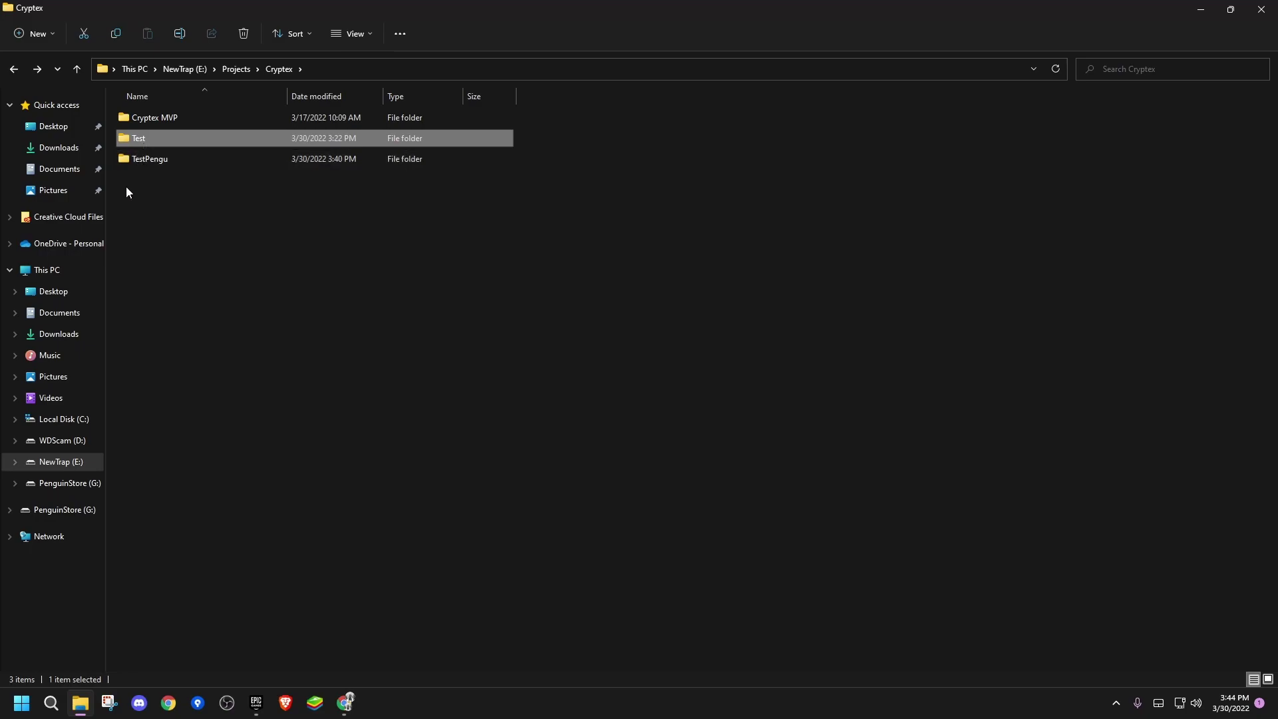
# Commit all changed files of the TestPengu repository in Sourcetree as "Updated Map." and start pushing the commit
pyautogui.click(198, 703)
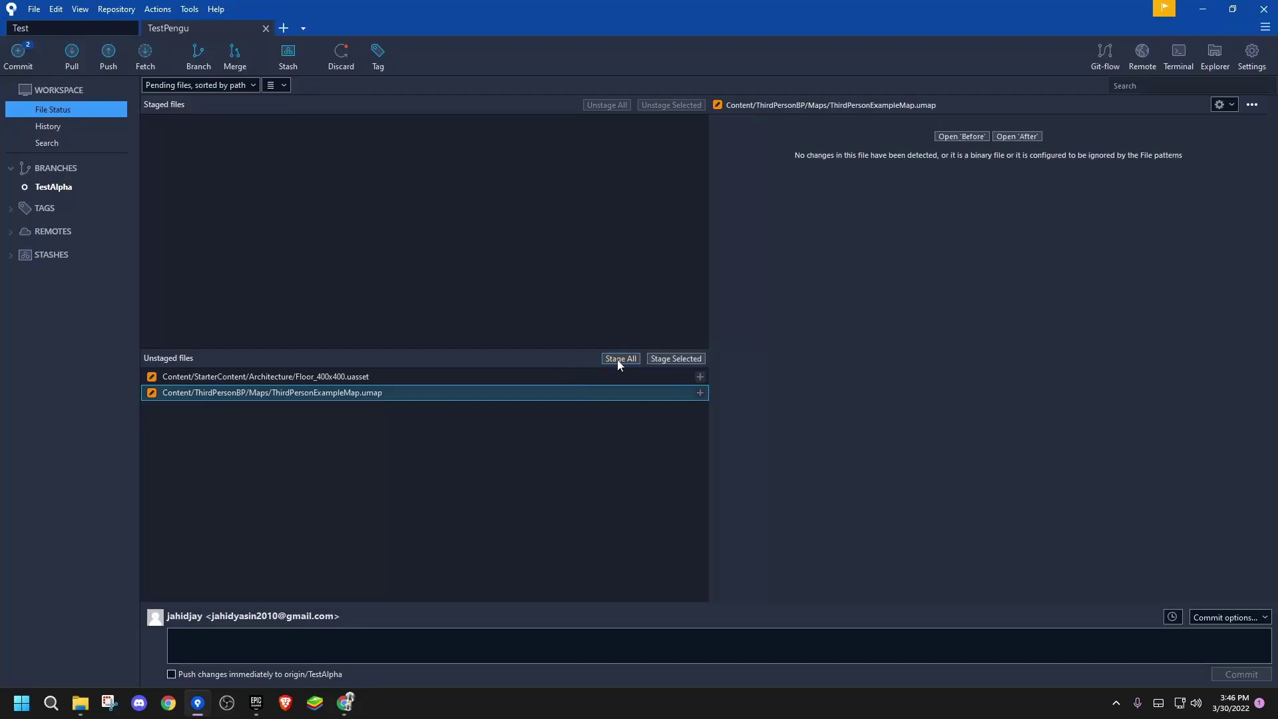
pyautogui.click(619, 358)
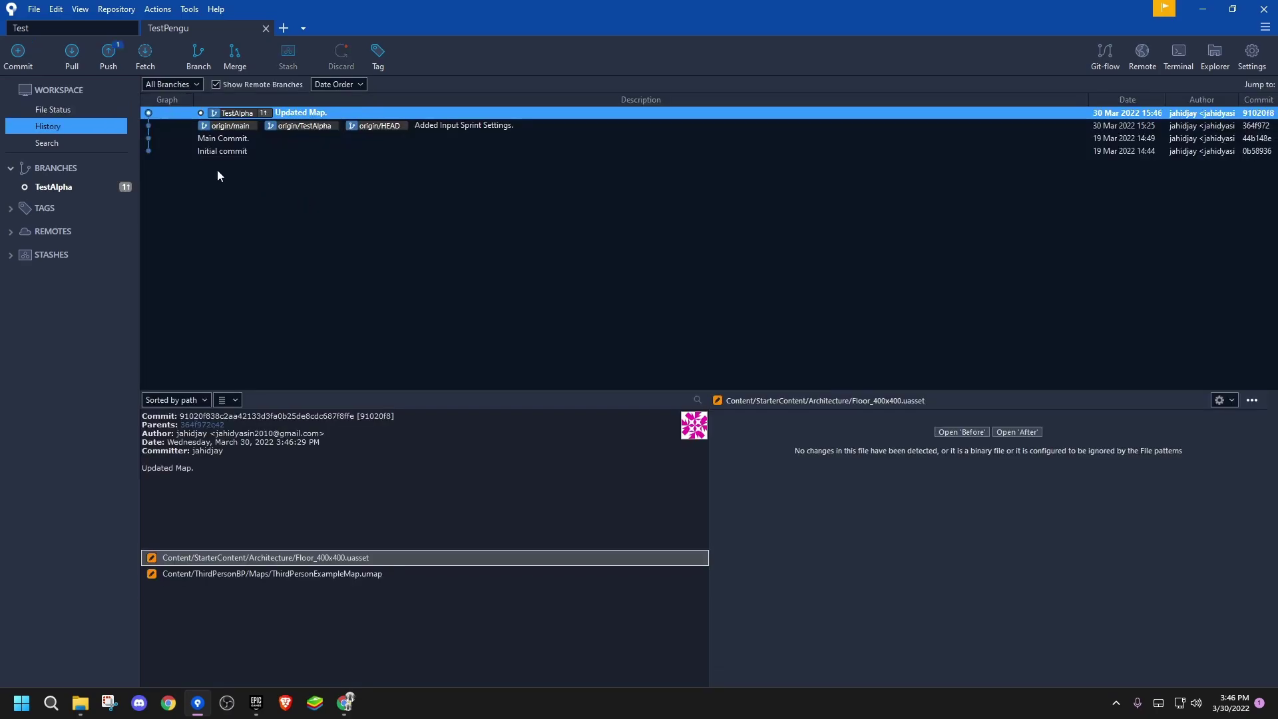
pyautogui.click(109, 60)
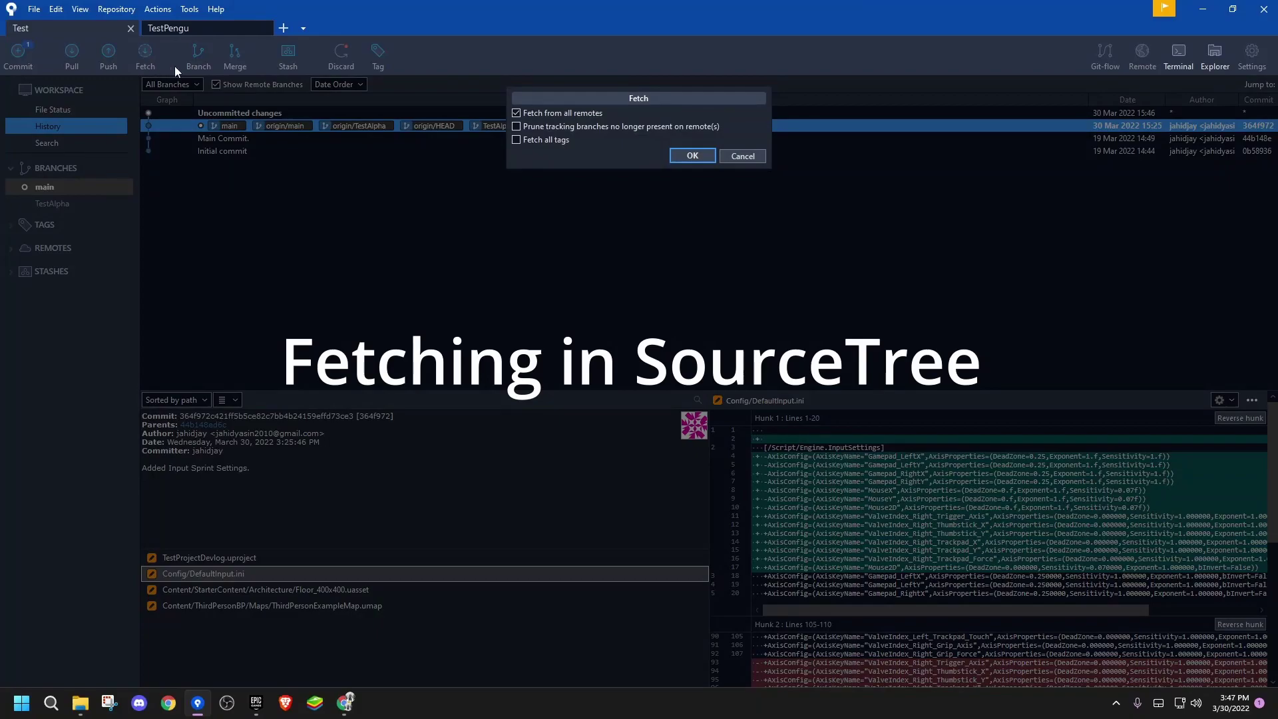
# Fetch from all remotes and select the TestAlpha branch in the Test repository before switching to File Explorer
pyautogui.click(690, 156)
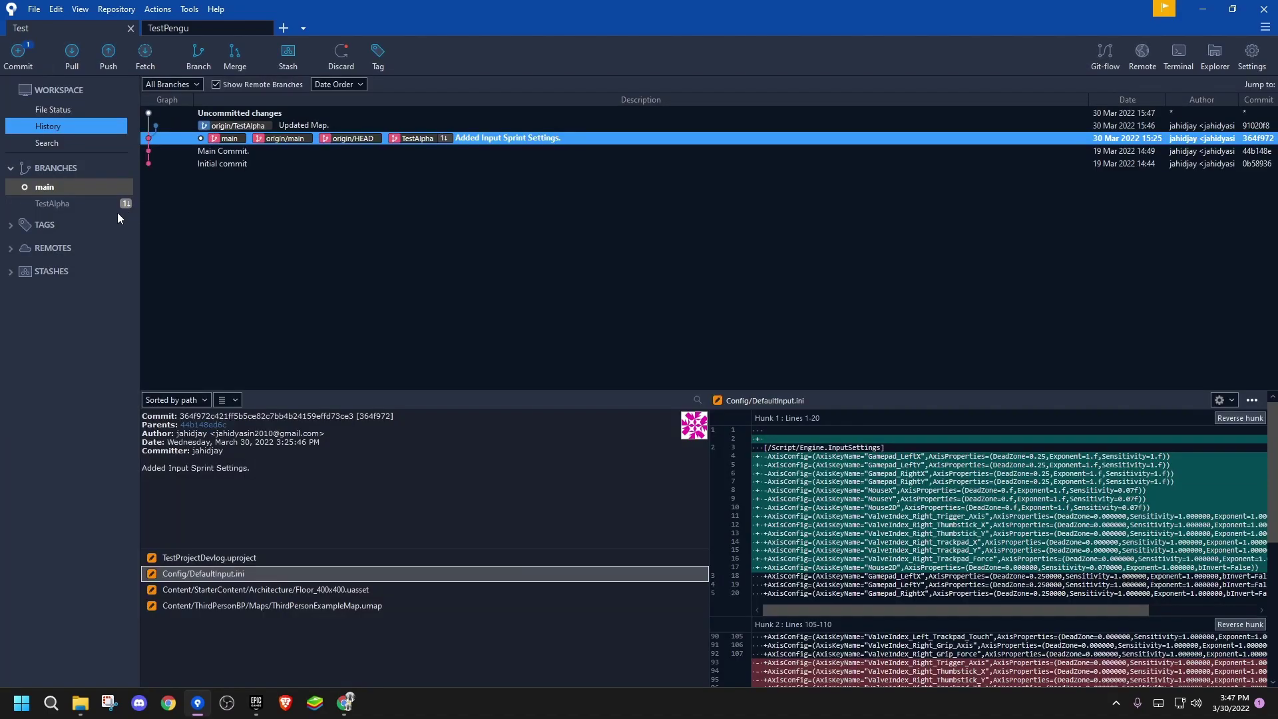
pyautogui.click(100, 203)
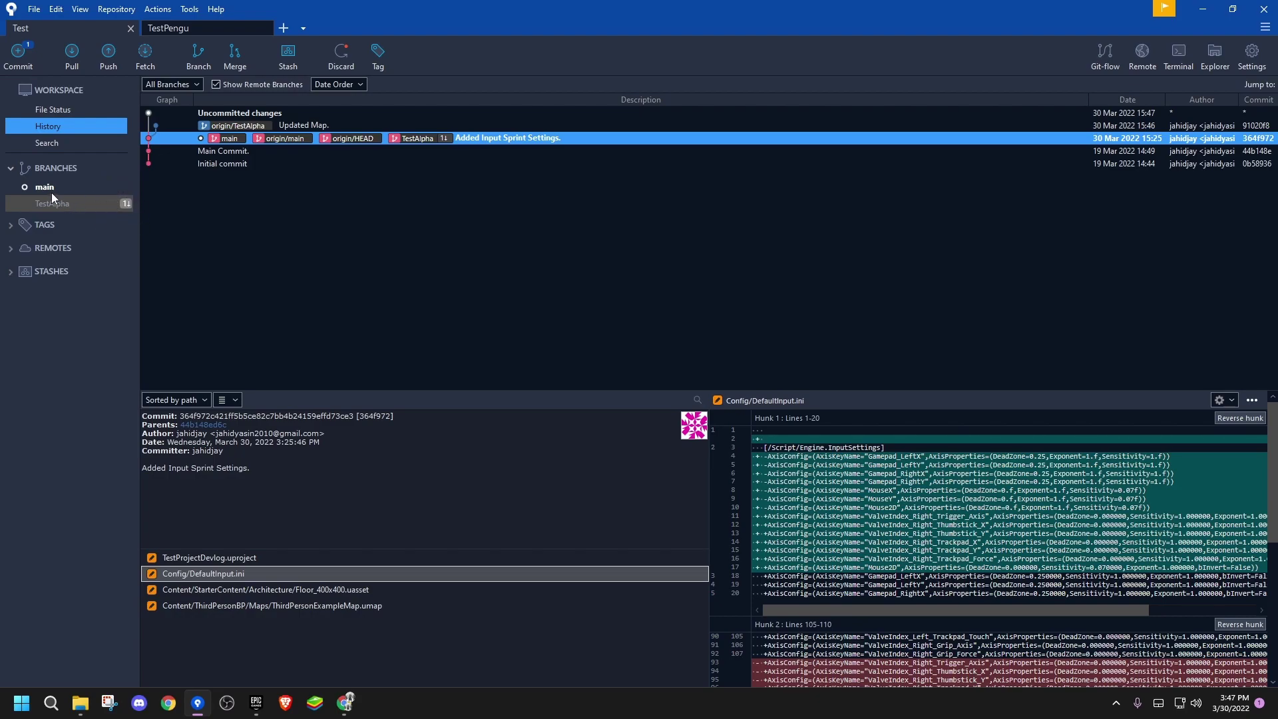
pyautogui.hotkey('alt', 'Tab')
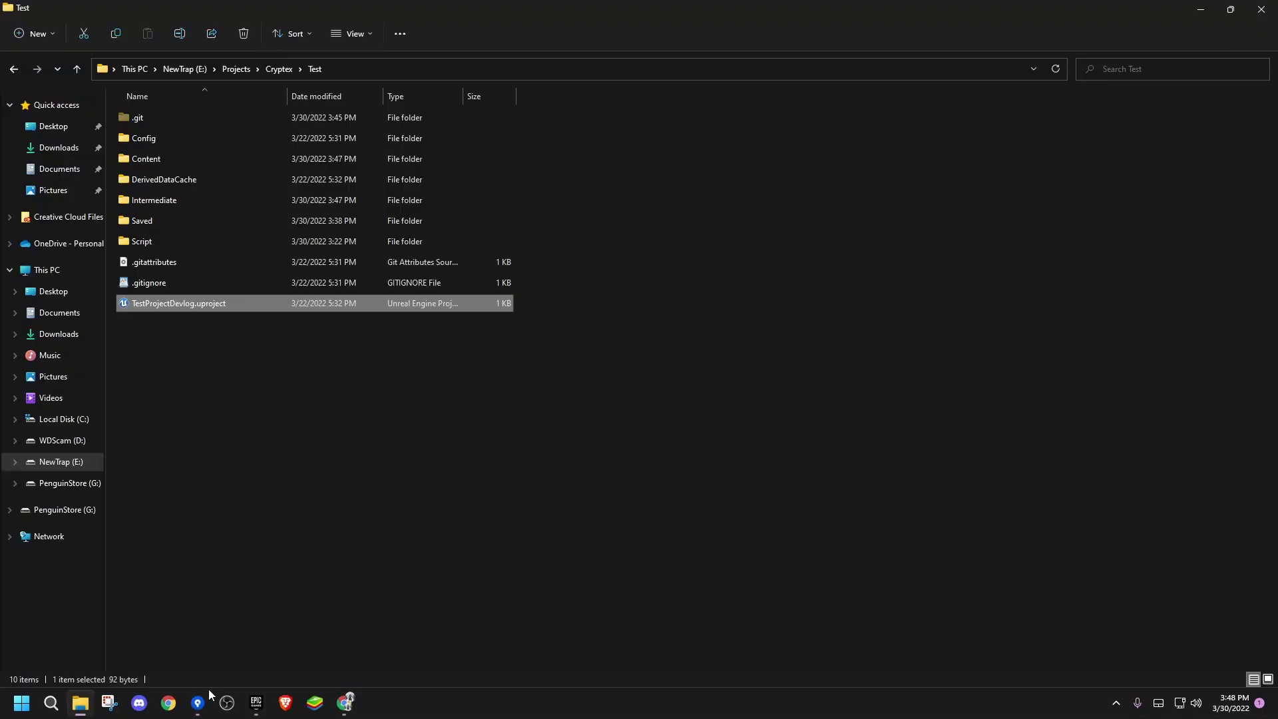
# Switch to Sourcetree and pull the remote TestAlpha branch from origin into the Test repository's local main branch
pyautogui.click(199, 714)
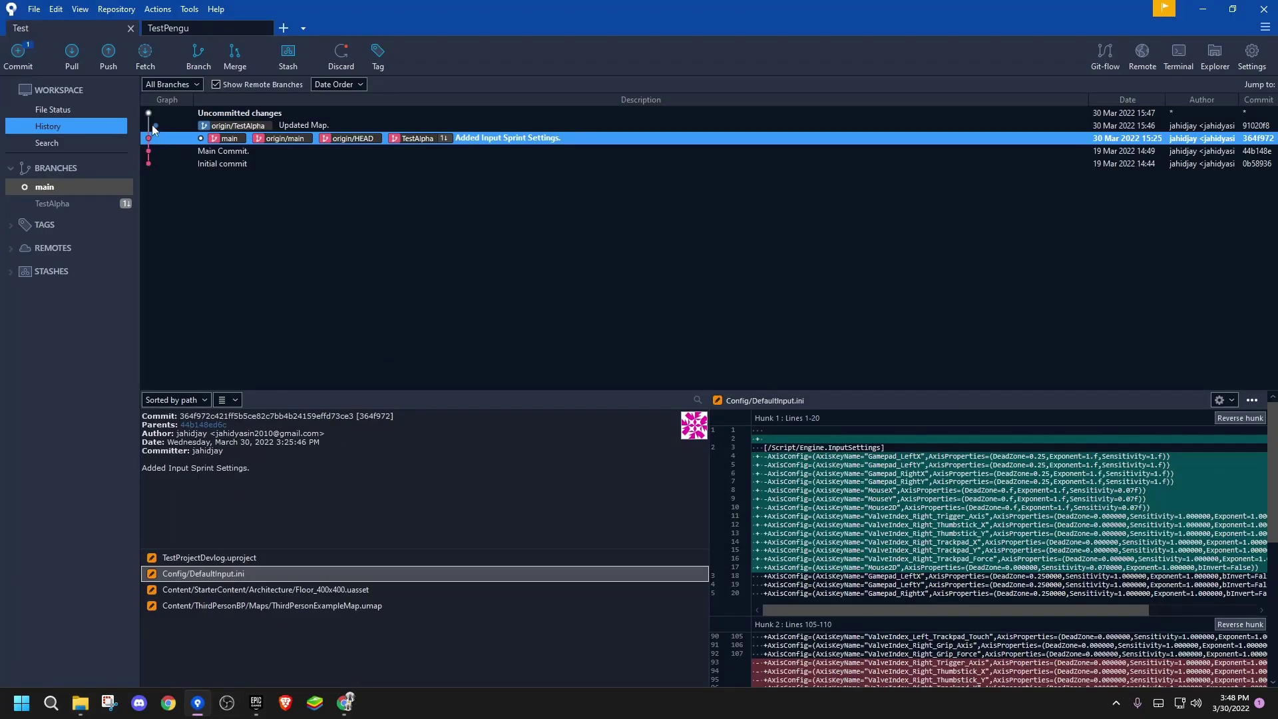
pyautogui.click(72, 54)
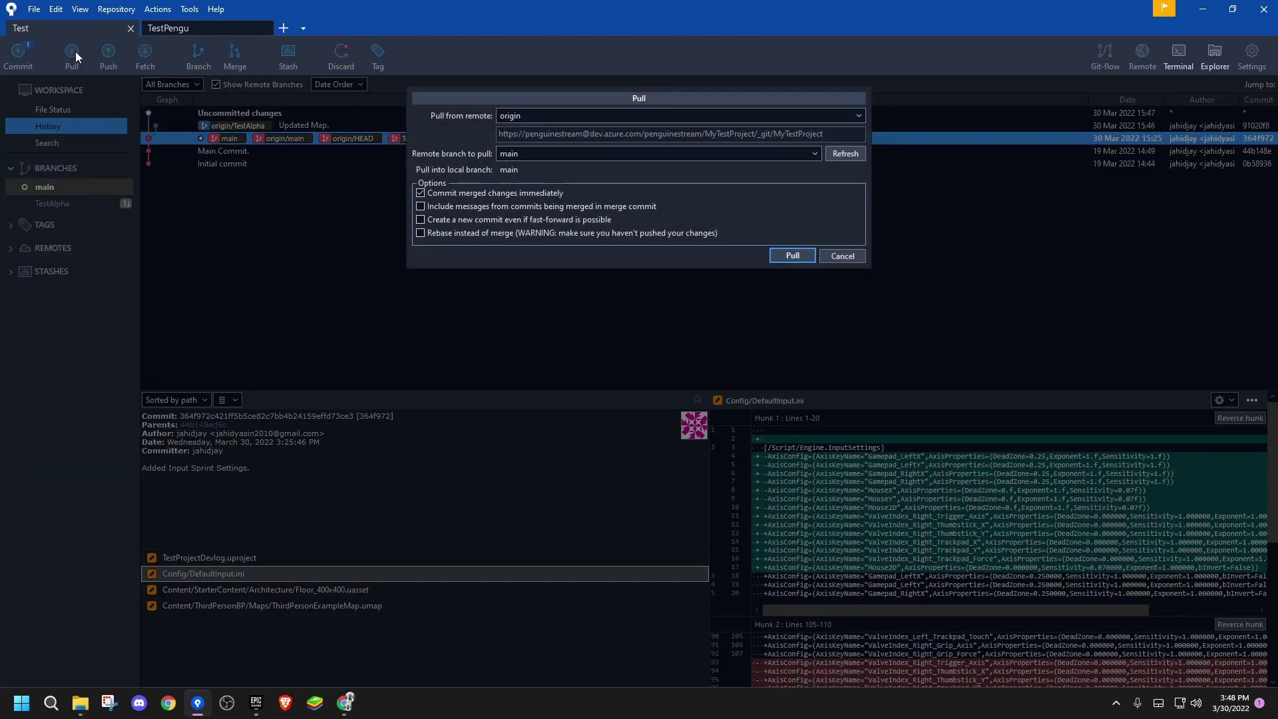
pyautogui.press('Return')
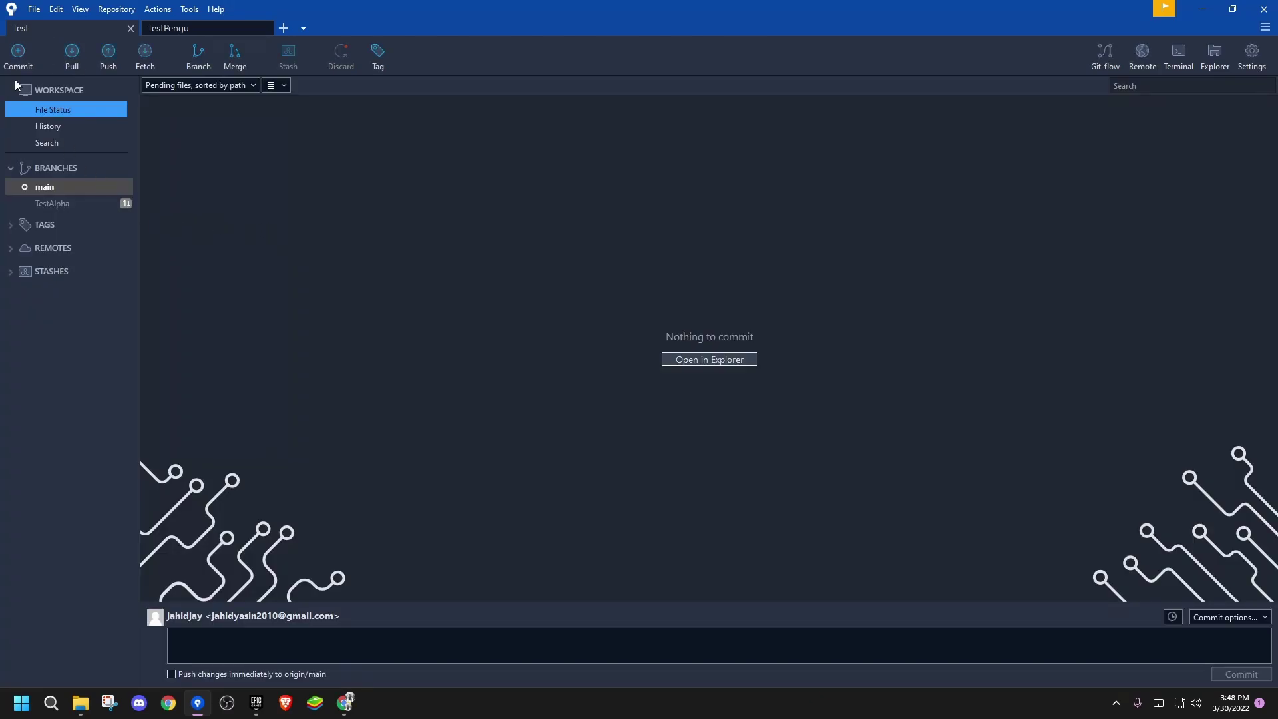
pyautogui.click(73, 52)
pyautogui.click(549, 153)
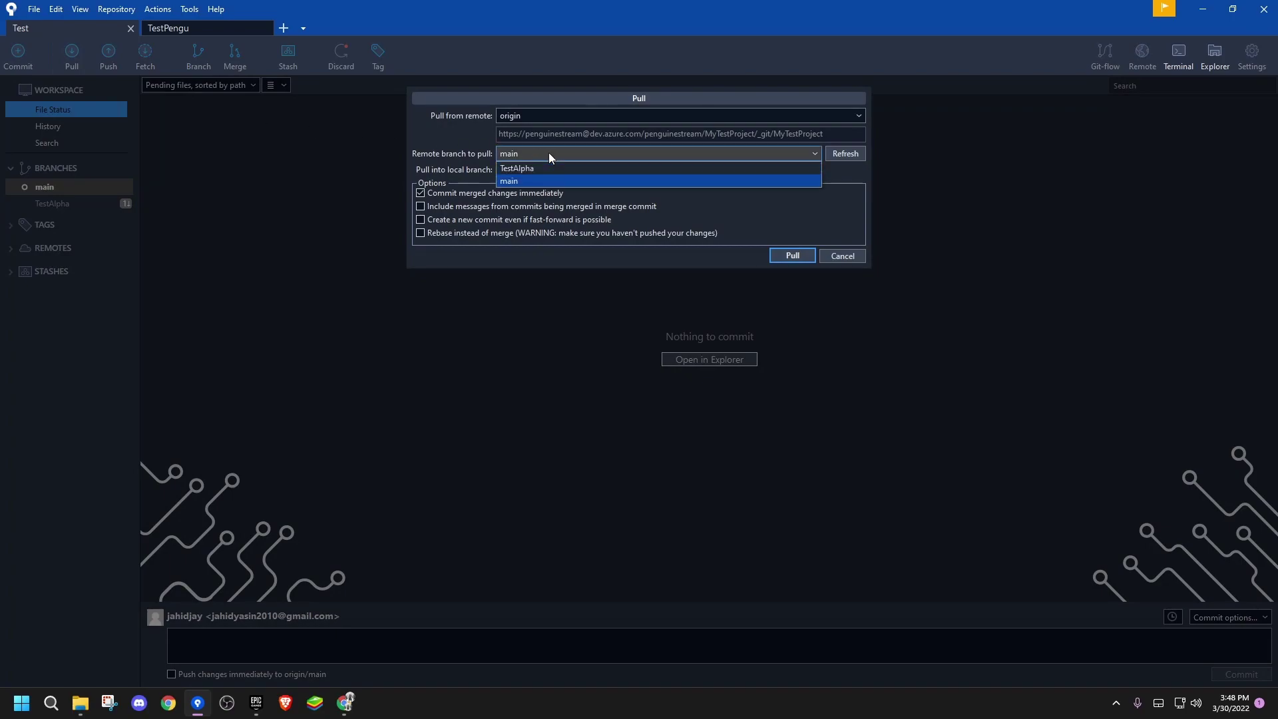
pyautogui.click(545, 167)
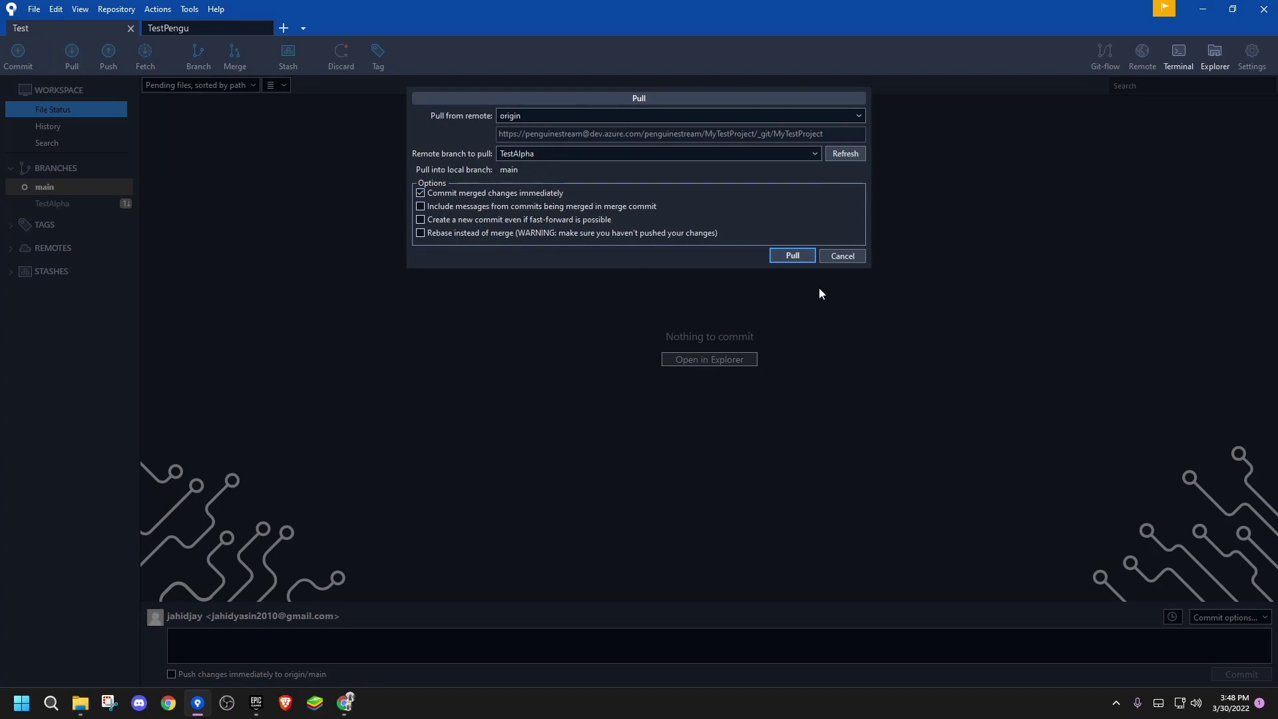
pyautogui.click(789, 253)
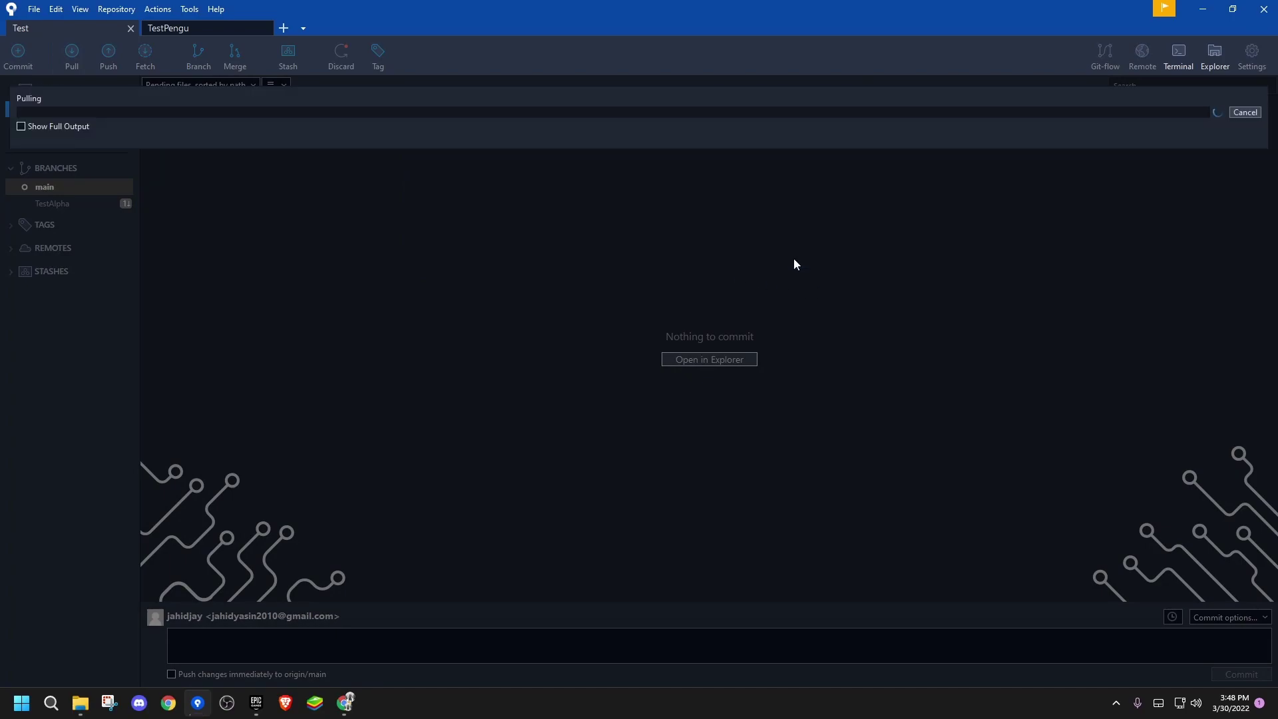
# Show the full output of the pull, examine the list of changed files, and close the output
pyautogui.click(63, 126)
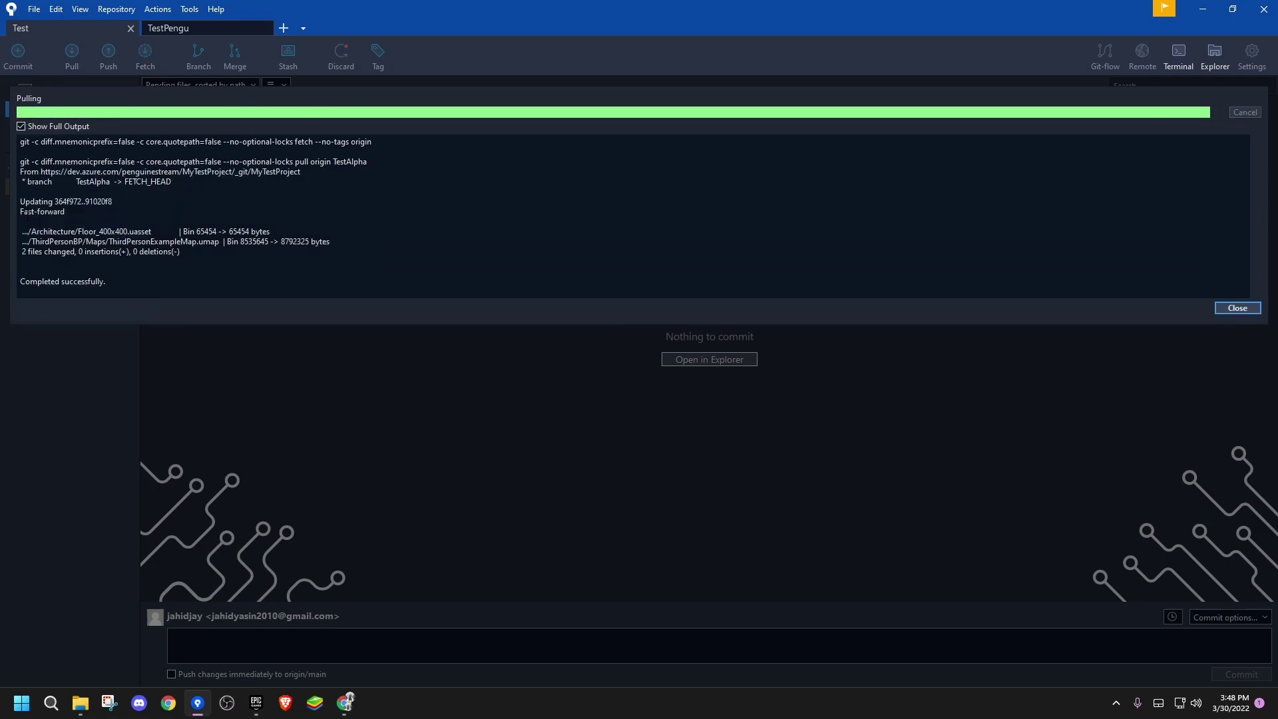
pyautogui.moveTo(22, 230); pyautogui.dragTo(200, 232)
pyautogui.click(1236, 307)
# Open the Test repository folder in File Explorer and look around ThirdPersonExampleMap of TestProjectDevlog in Unreal Editor
pyautogui.click(709, 359)
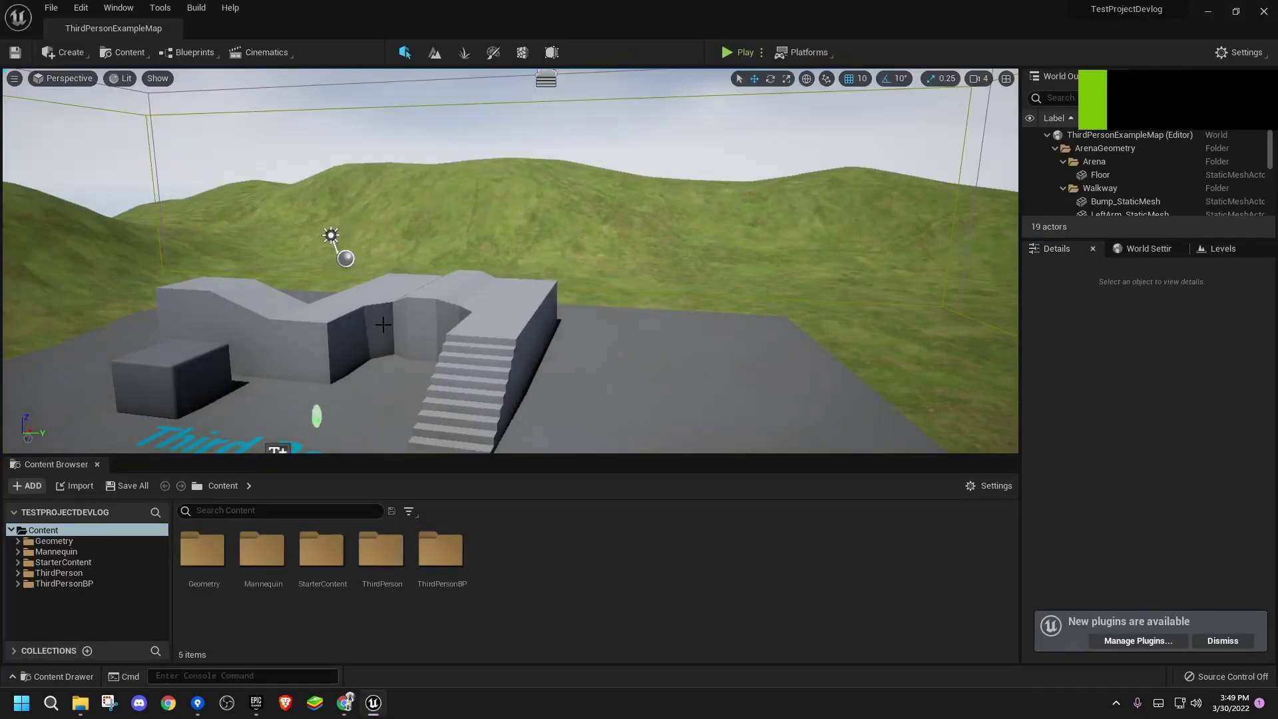
pyautogui.moveTo(383, 324); pyautogui.dragTo(627, 341)
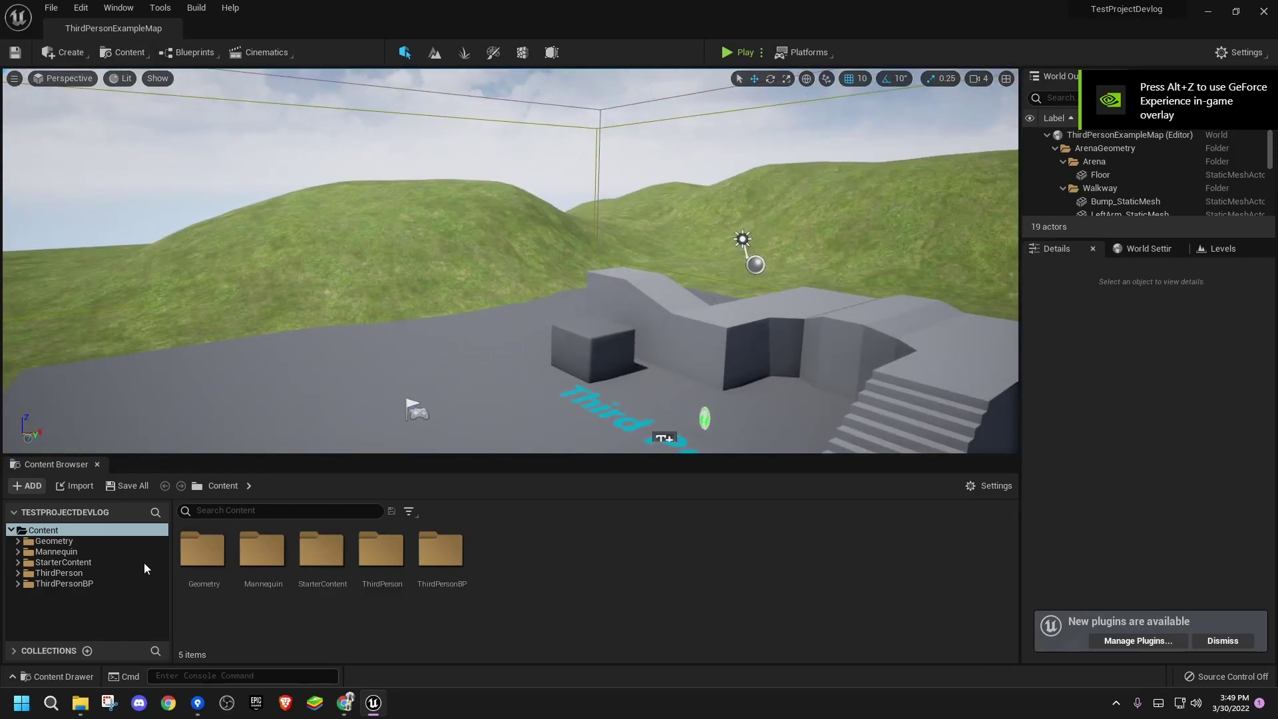
pyautogui.moveTo(350, 308); pyautogui.dragTo(648, 294)
# Play the level, run and jump with the character across the arena and grassy landscape, and stop the play session
pyautogui.click(727, 52)
pyautogui.click(595, 294)
pyautogui.press('w')
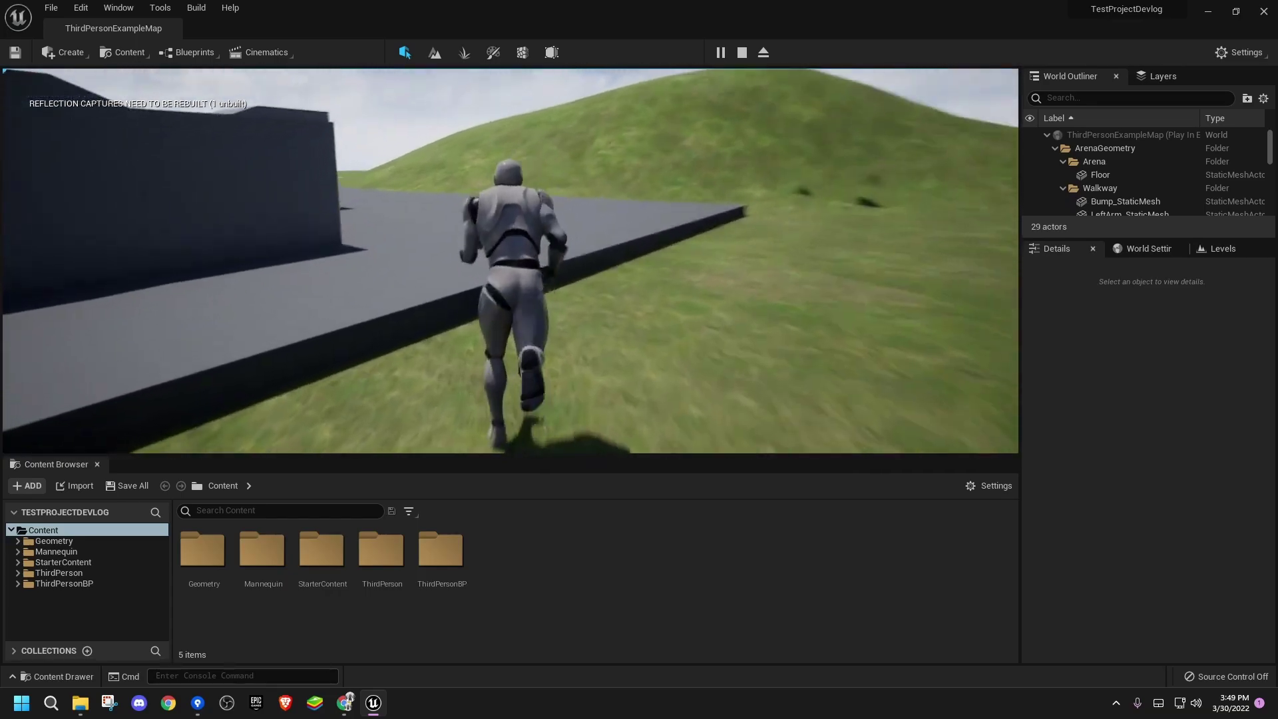
pyautogui.press('space')
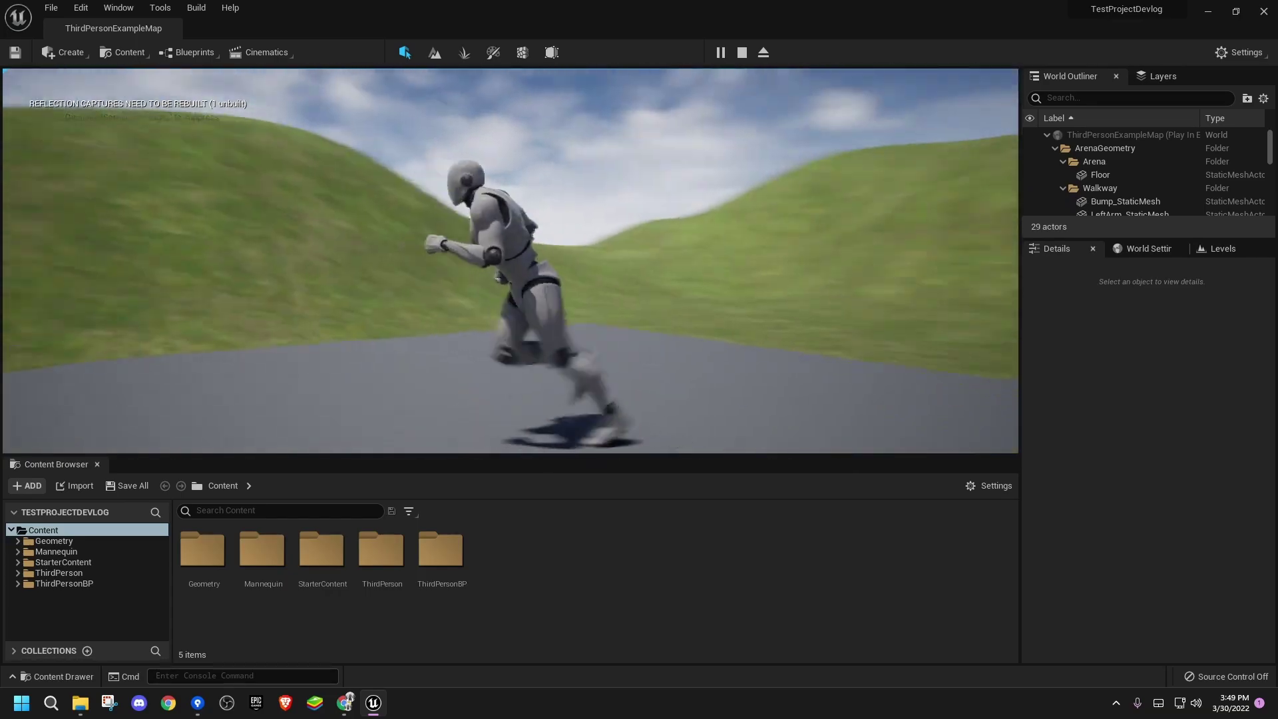
pyautogui.press('Escape')
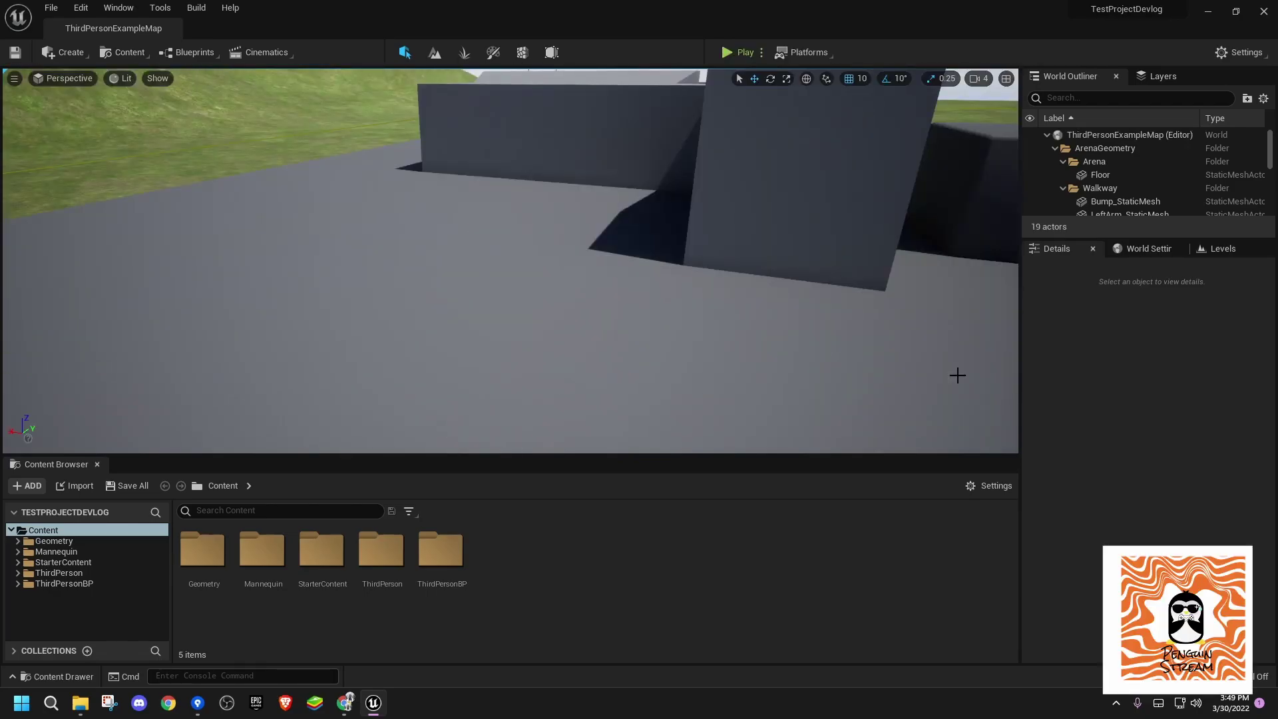